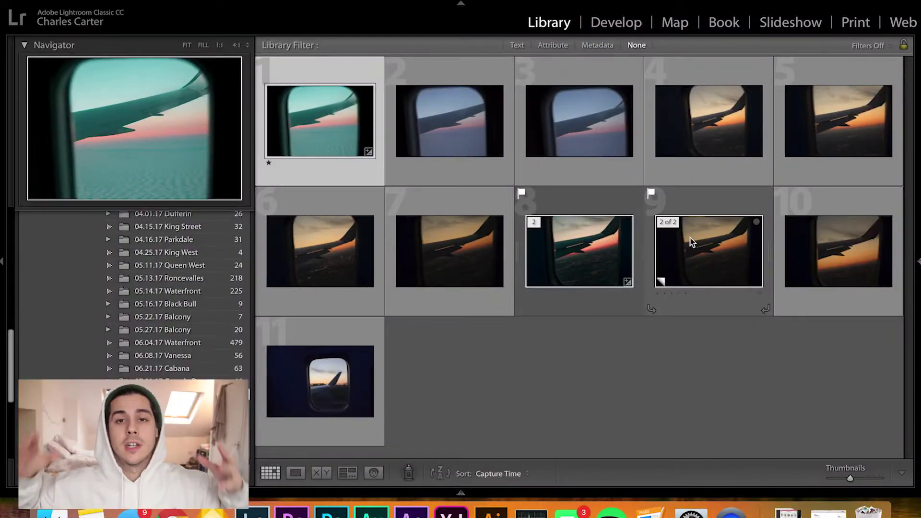
# Open the IMG_9263 airplane-window photo in the Develop module with an enlarged view
pyautogui.click(692, 243)
pyautogui.doubleClick(692, 242)
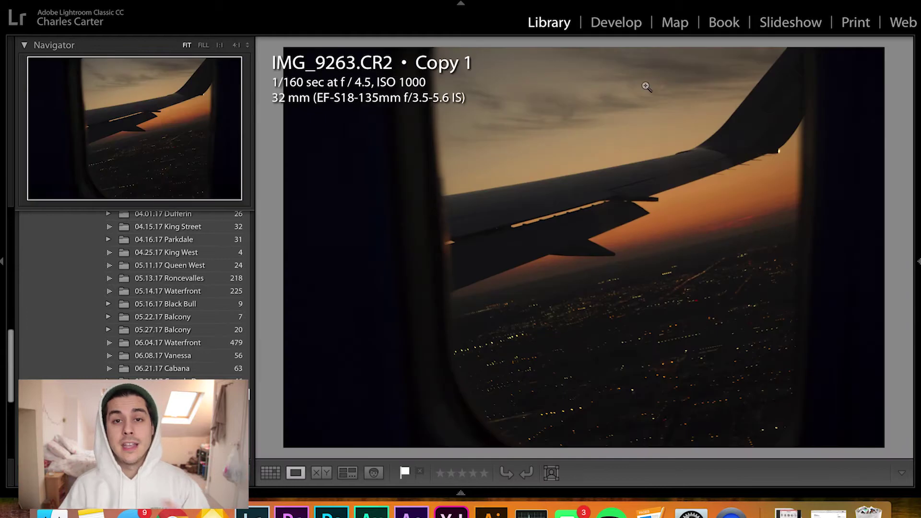
pyautogui.click(617, 27)
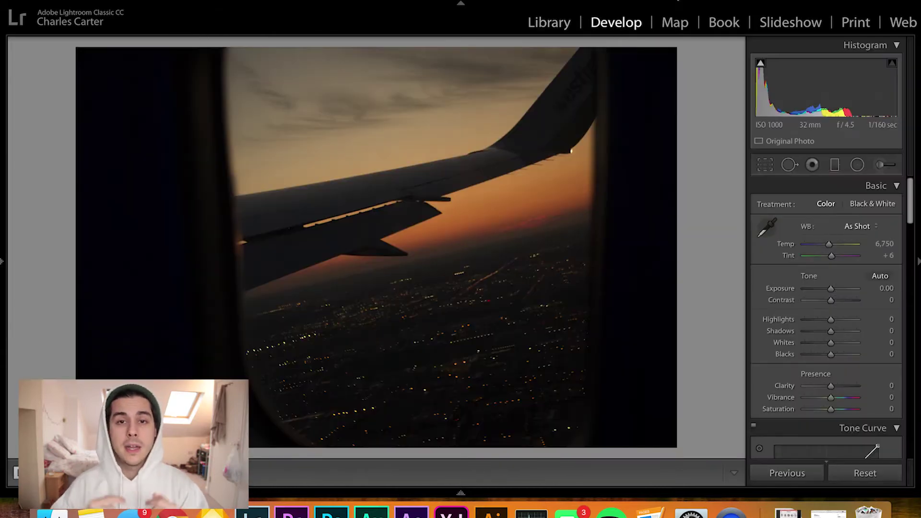
pyautogui.click(460, 4)
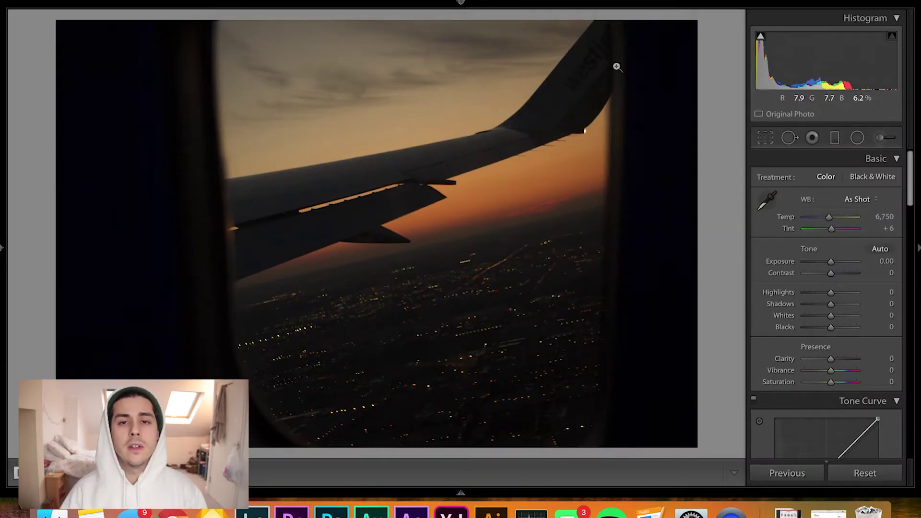
# Enable Remove Chromatic Aberration and the Canon lens profile corrections
pyautogui.scroll(-4, 843, 301)
pyautogui.scroll(-8, 843, 302)
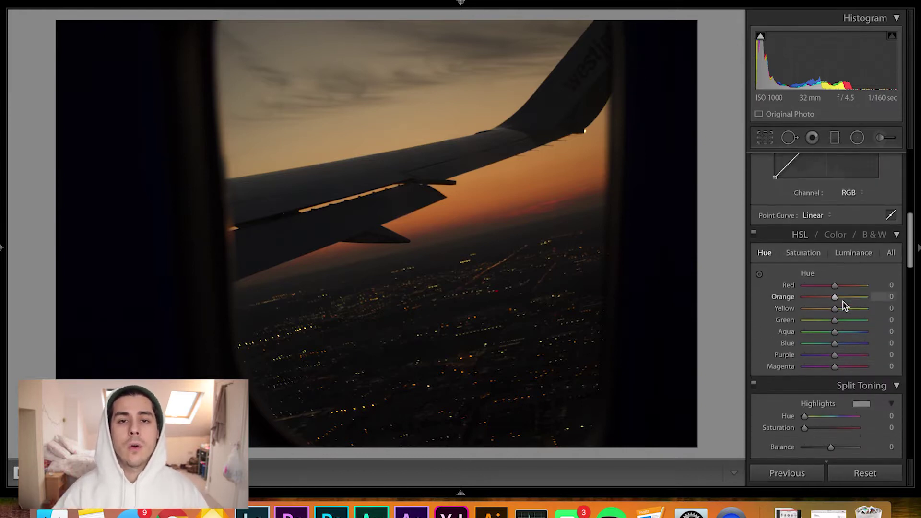
pyautogui.scroll(-8, 843, 301)
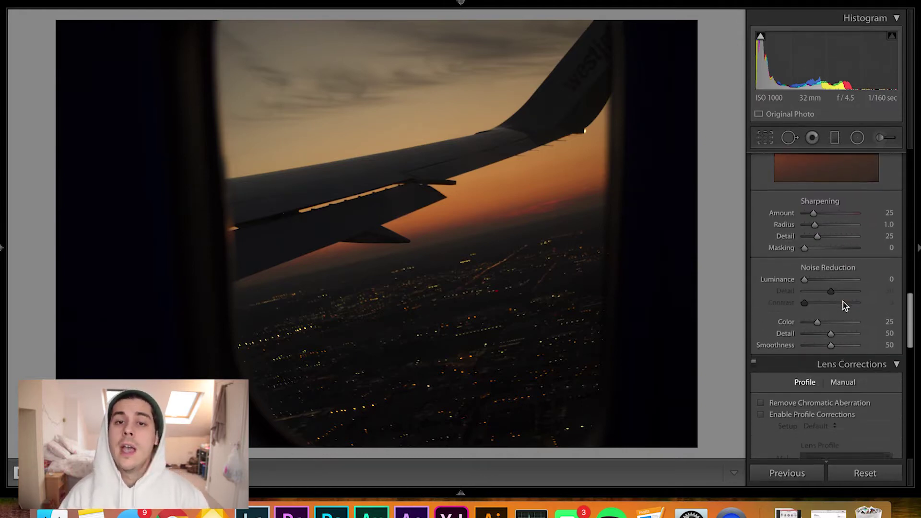
pyautogui.click(761, 341)
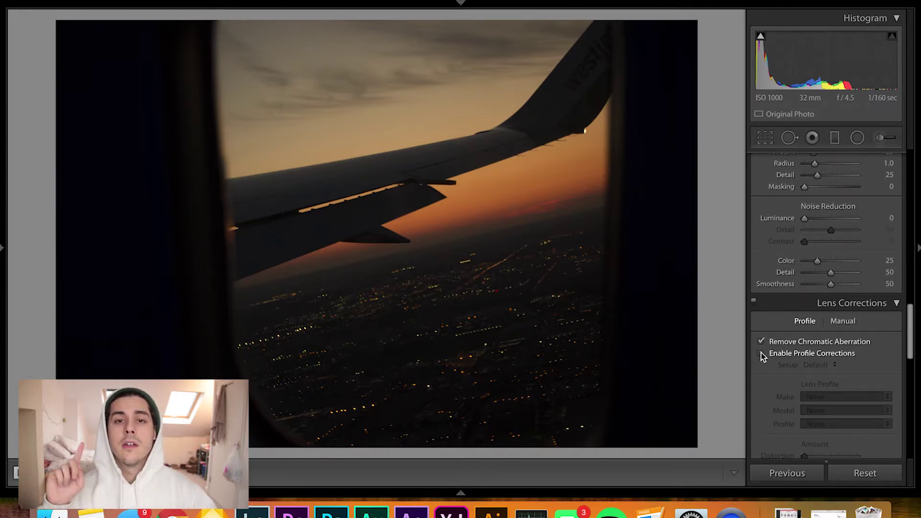
pyautogui.click(762, 353)
# Try Upright Level on the horizon, then undo it to keep the original framing
pyautogui.scroll(-1, 816, 361)
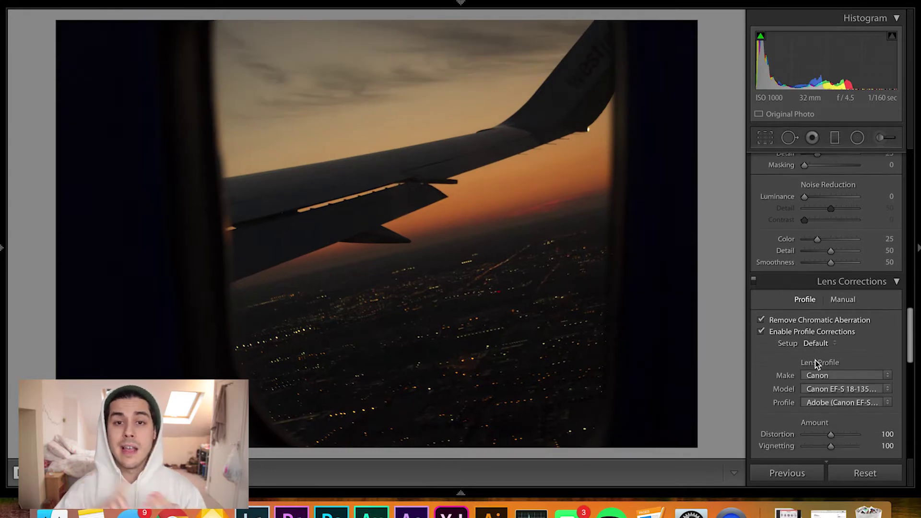
pyautogui.scroll(-5, 816, 361)
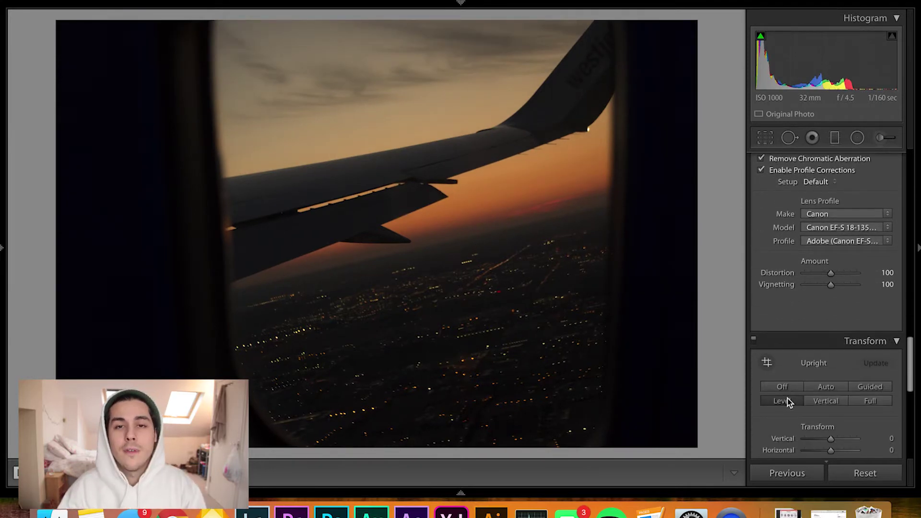
pyautogui.click(788, 401)
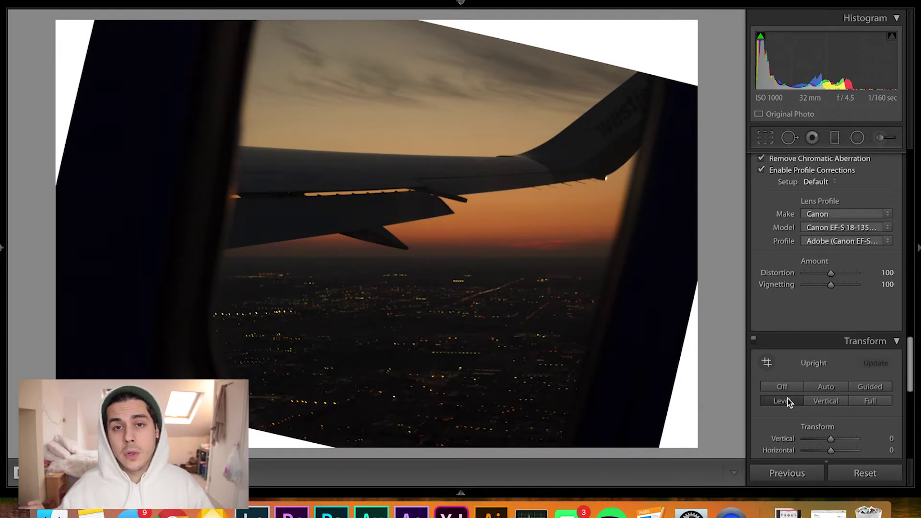
pyautogui.press('super+z')
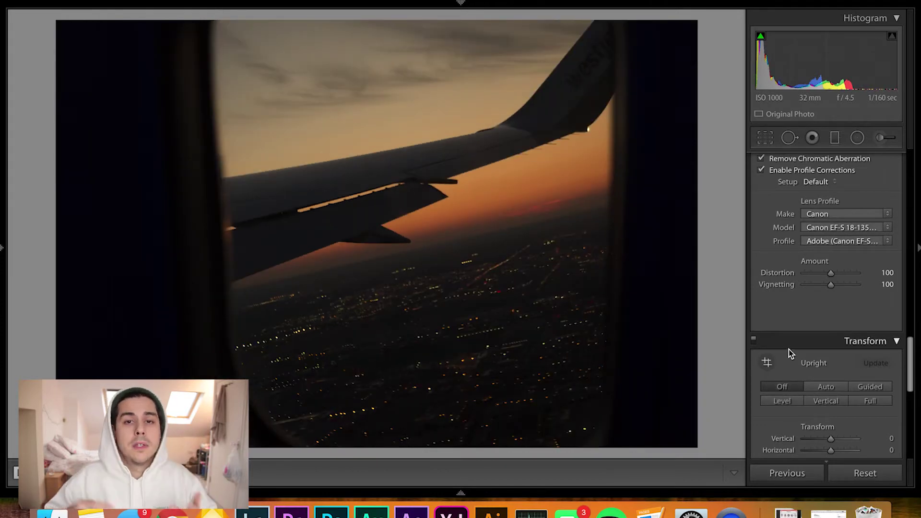
pyautogui.scroll(-1, 789, 350)
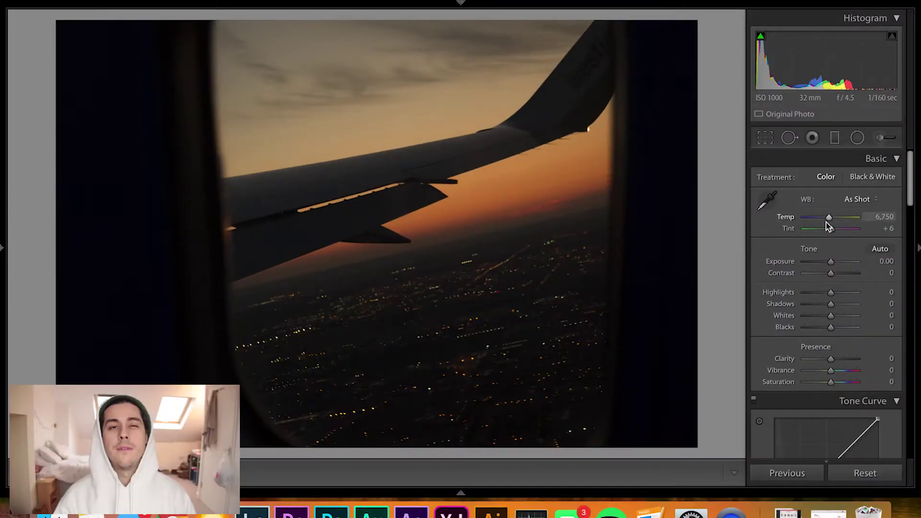
# Cool the white balance to Temp 4,231 and nudge Tint to +8
pyautogui.moveTo(706, 232); pyautogui.dragTo(700, 232)
pyautogui.moveTo(820, 220); pyautogui.dragTo(818, 221)
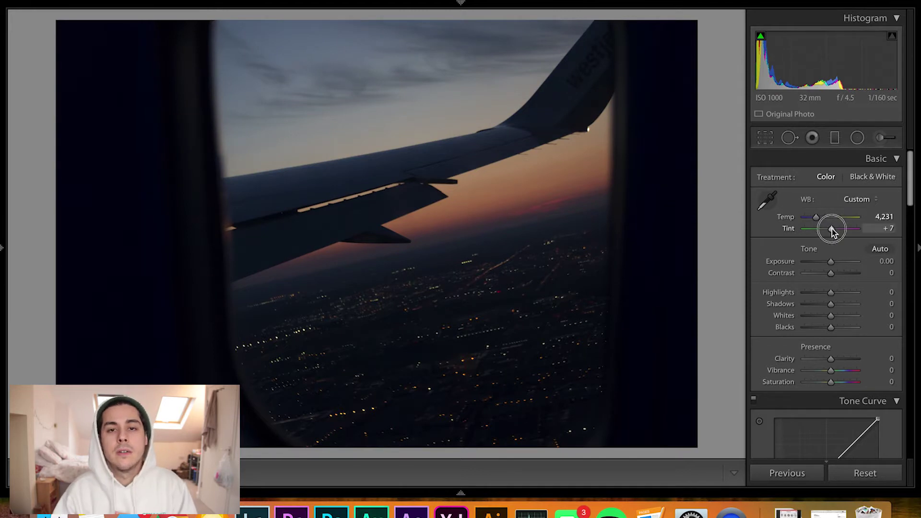
pyautogui.moveTo(836, 230); pyautogui.dragTo(830, 226)
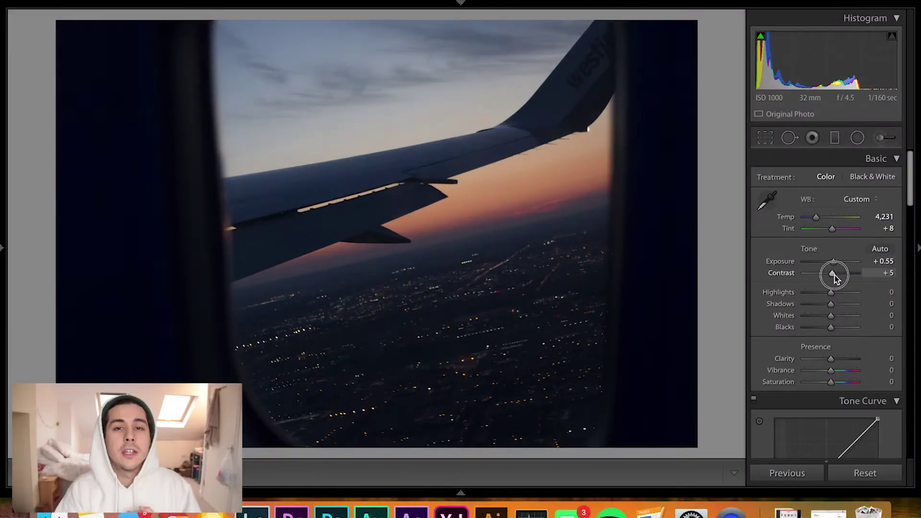
# Push Contrast up to +16, then settle it back at +8
pyautogui.moveTo(835, 275); pyautogui.dragTo(837, 277)
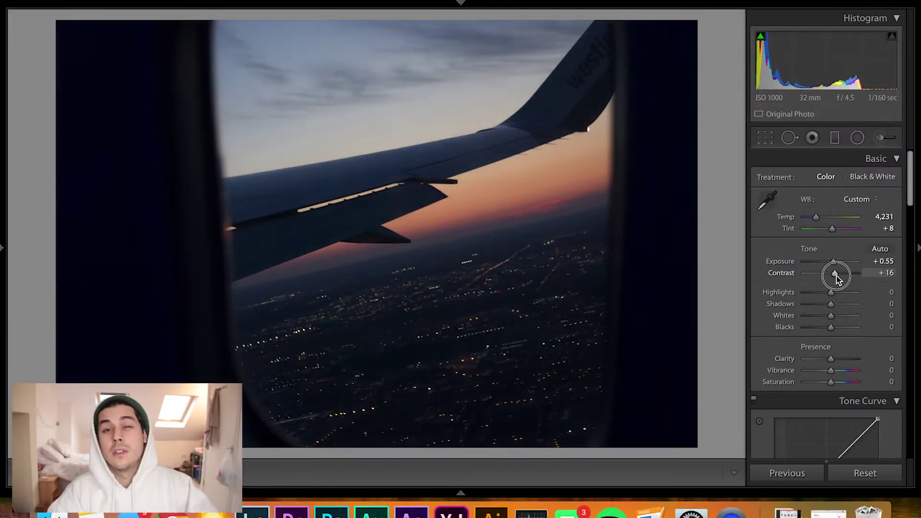
pyautogui.moveTo(836, 275); pyautogui.dragTo(845, 317)
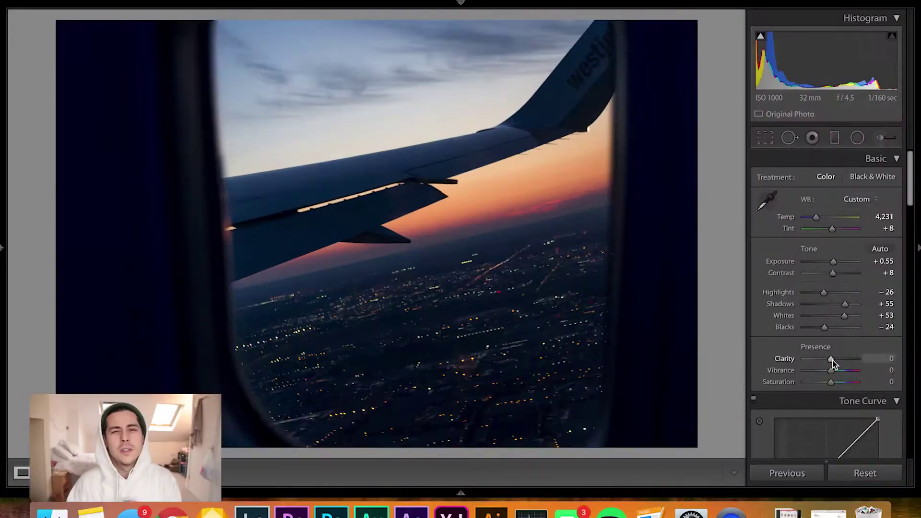
# Preview Clarity at +100, then set it to a subtle +8
pyautogui.moveTo(833, 363)
pyautogui.mouseDown()
pyautogui.moveTo(880, 353)
pyautogui.moveTo(835, 360)
pyautogui.mouseUp()
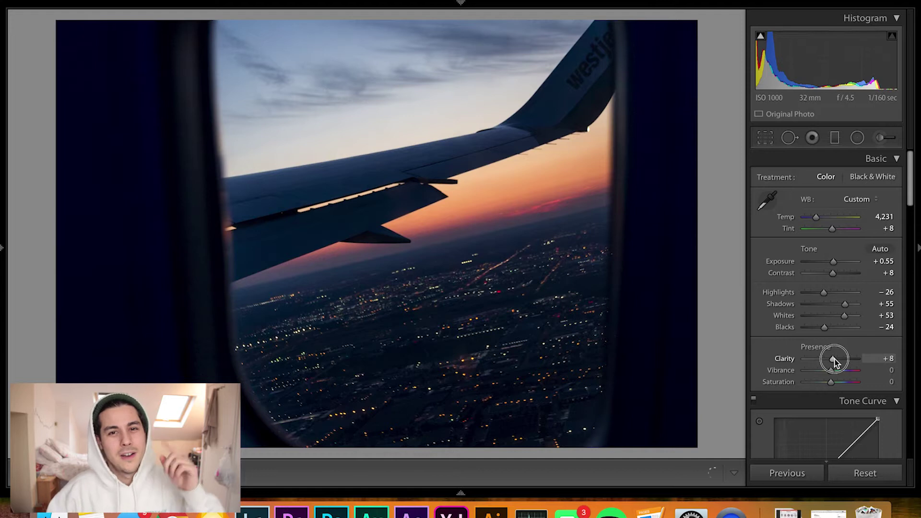
pyautogui.moveTo(834, 359); pyautogui.dragTo(835, 360)
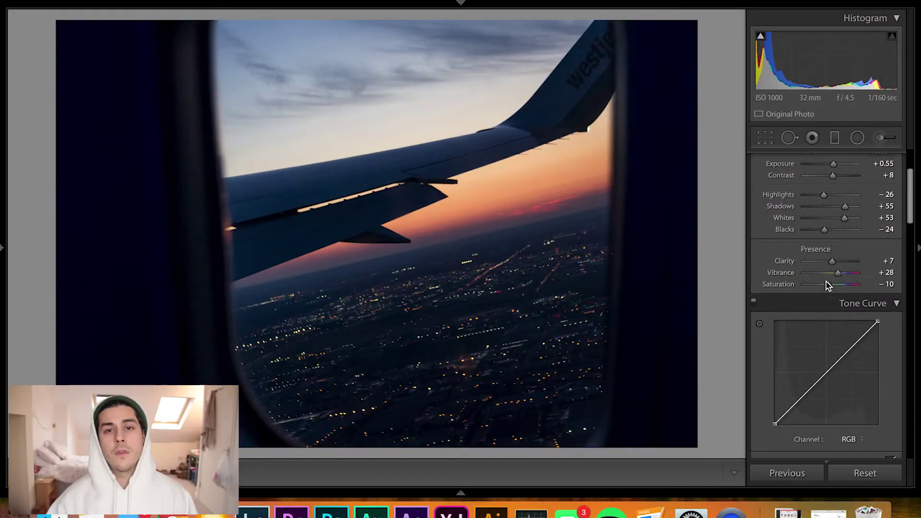
# In HSL Hue, shift Orange to −22 and Blue to −36 toward teal
pyautogui.scroll(-10, 827, 282)
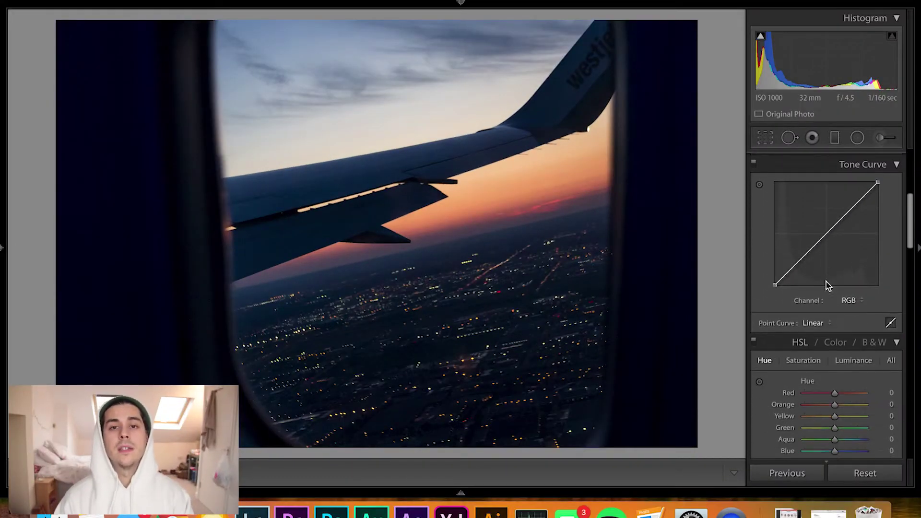
pyautogui.scroll(-2, 826, 284)
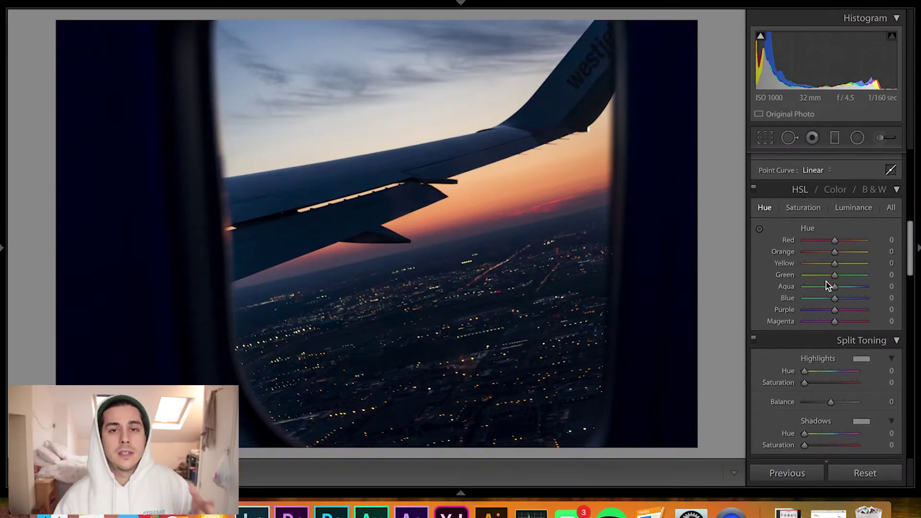
pyautogui.click(835, 254)
pyautogui.moveTo(834, 254)
pyautogui.mouseDown()
pyautogui.moveTo(809, 265)
pyautogui.moveTo(841, 269)
pyautogui.moveTo(813, 242)
pyautogui.moveTo(831, 245)
pyautogui.mouseUp()
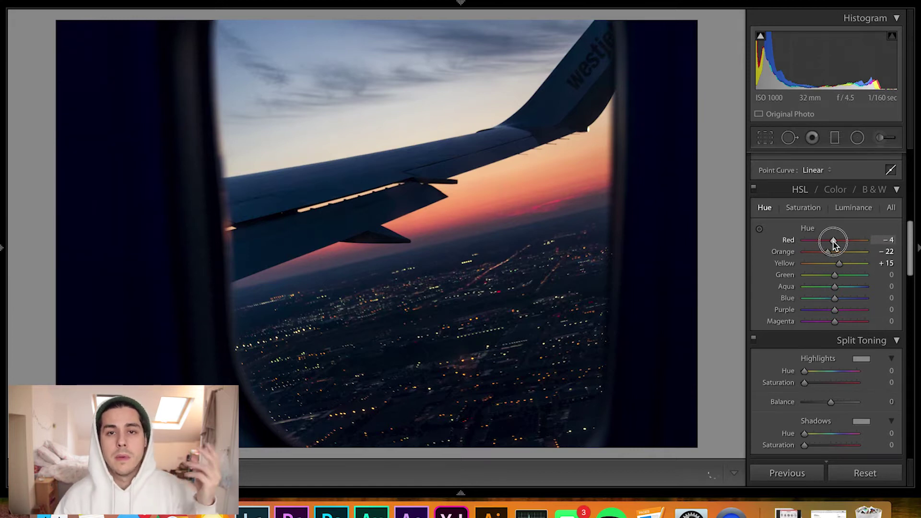
pyautogui.moveTo(835, 298); pyautogui.dragTo(812, 310)
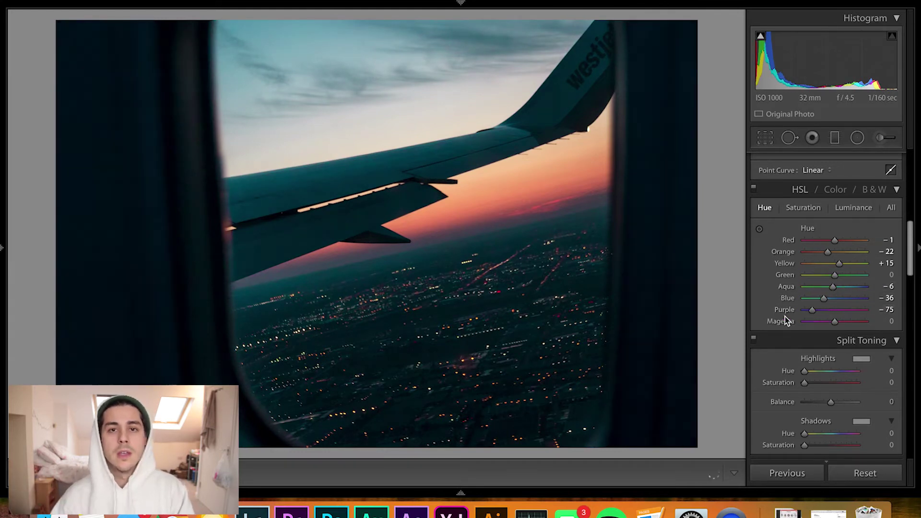
# Reset Purple hue and set saturation Orange +20, Yellow −19, Blue −8, lowering Aqua strongly
pyautogui.doubleClick(780, 310)
pyautogui.click(818, 212)
pyautogui.moveTo(826, 268)
pyautogui.mouseDown()
pyautogui.moveTo(803, 265)
pyautogui.moveTo(828, 269)
pyautogui.mouseUp()
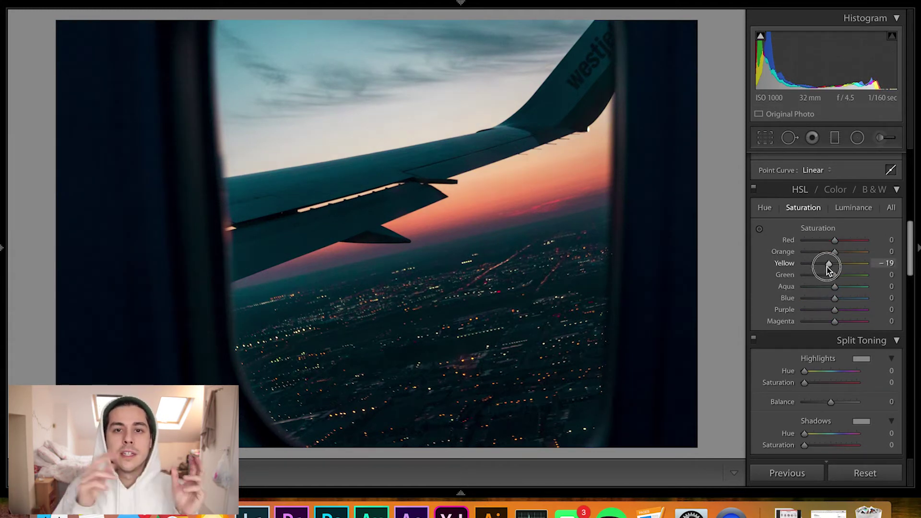
pyautogui.click(835, 253)
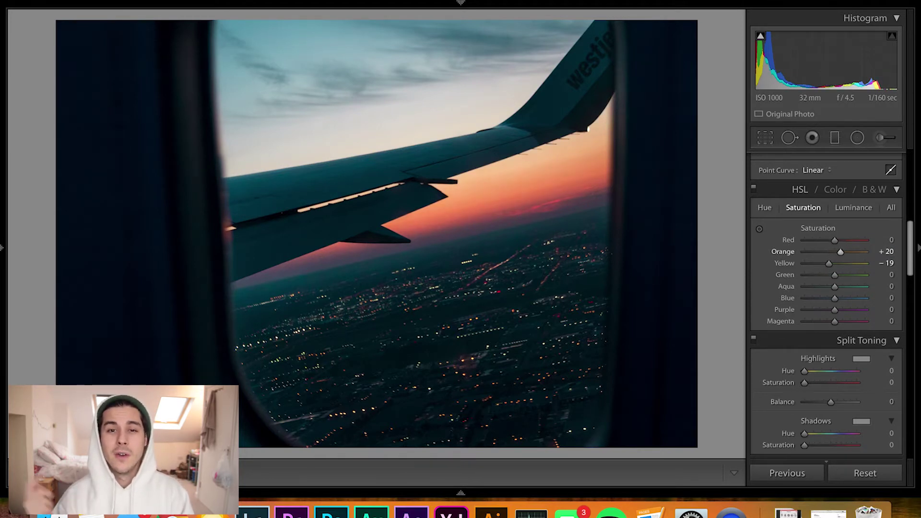
pyautogui.click(835, 241)
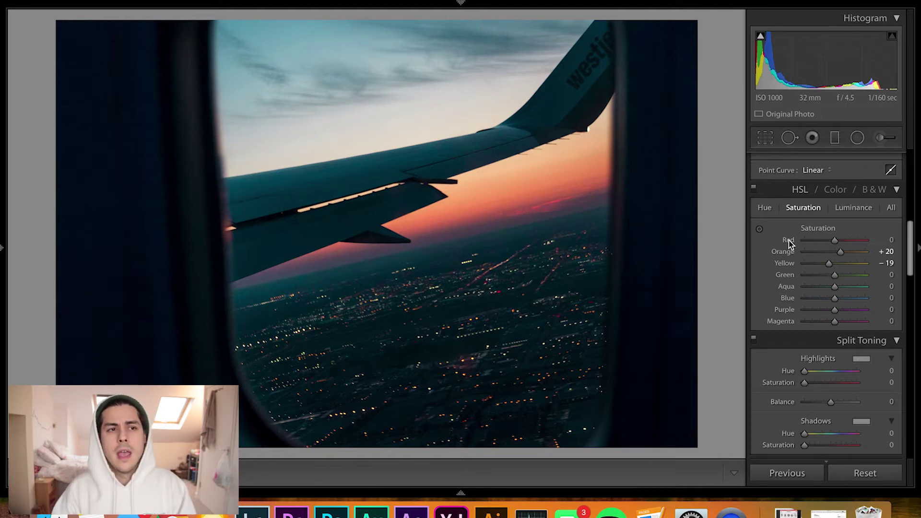
pyautogui.moveTo(834, 298)
pyautogui.mouseDown()
pyautogui.moveTo(822, 299)
pyautogui.moveTo(832, 297)
pyautogui.mouseUp()
pyautogui.click(890, 298)
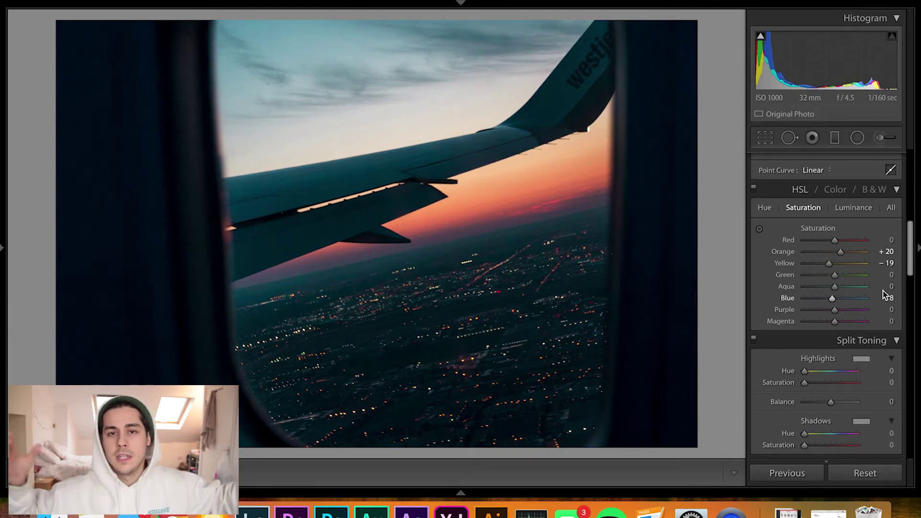
pyautogui.moveTo(834, 286)
pyautogui.mouseDown()
pyautogui.moveTo(810, 288)
pyautogui.moveTo(833, 294)
pyautogui.mouseUp()
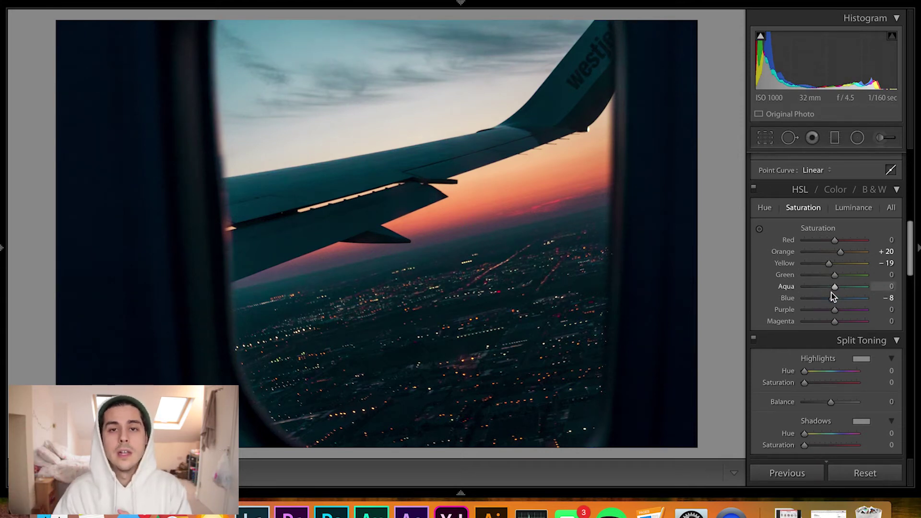
# Test Yellow and Orange luminance, reset Orange, and set Blue luminance to +30
pyautogui.click(854, 207)
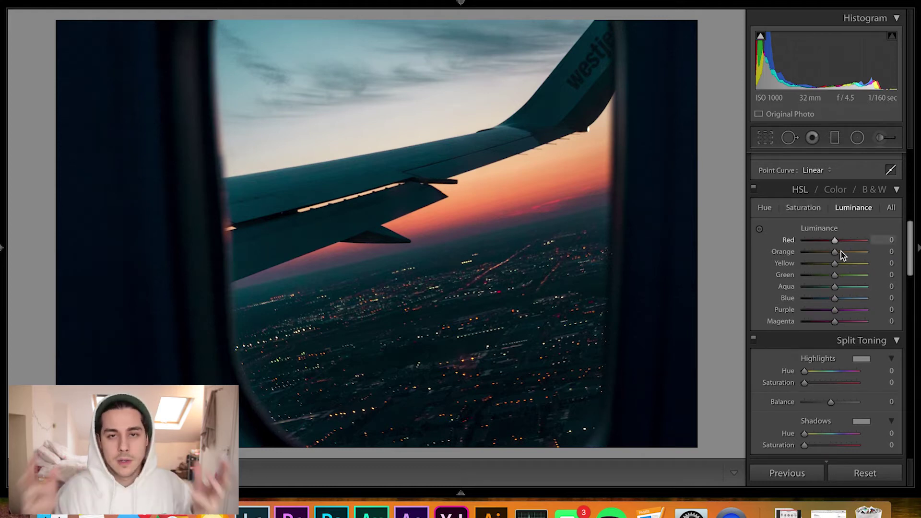
pyautogui.moveTo(835, 267); pyautogui.dragTo(845, 300)
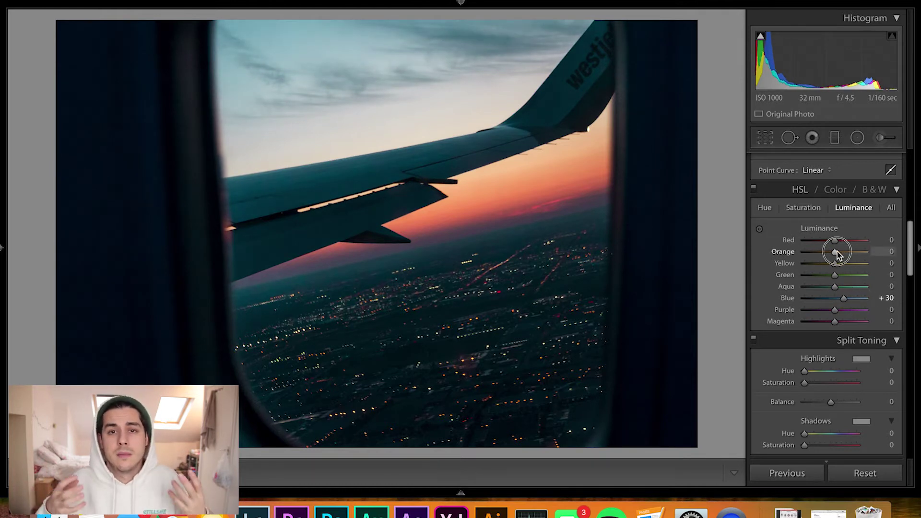
pyautogui.moveTo(837, 252); pyautogui.dragTo(848, 251)
pyautogui.doubleClick(782, 252)
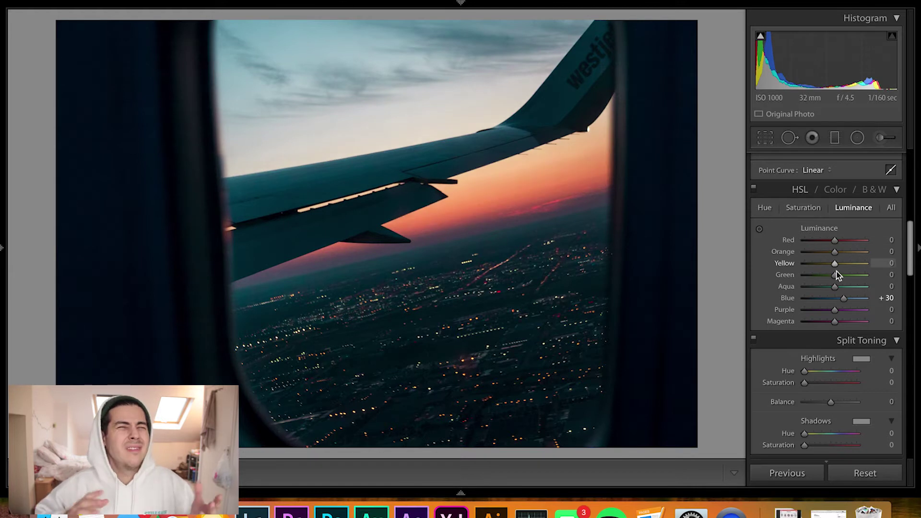
pyautogui.scroll(-3, 837, 274)
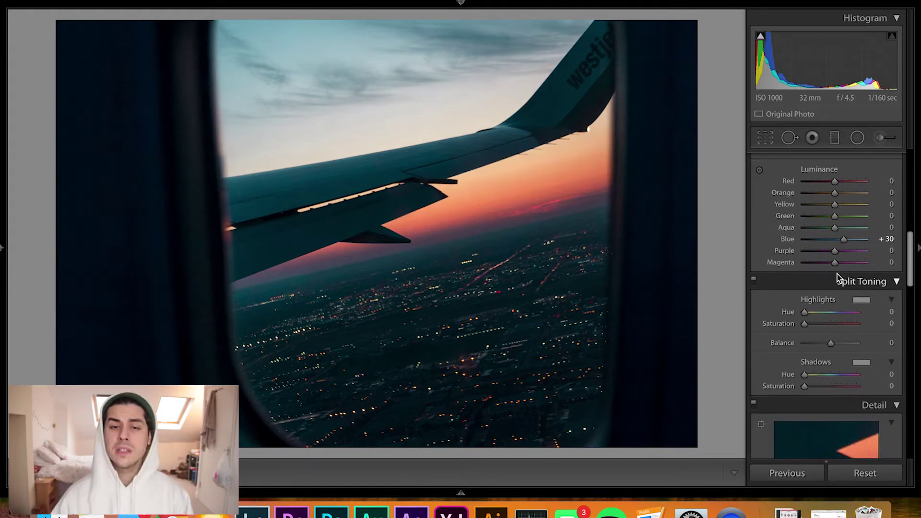
pyautogui.scroll(-4, 837, 274)
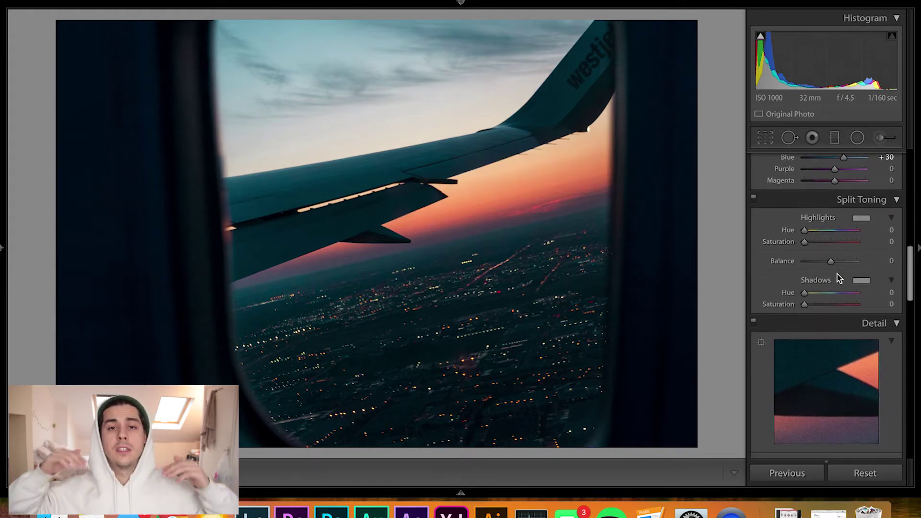
# Tint highlights at Hue 209/Saturation 11 and shadows at Hue 49/Saturation 10, comparing on/off
pyautogui.scroll(-5, 839, 278)
pyautogui.scroll(5, 810, 271)
pyautogui.moveTo(805, 263); pyautogui.dragTo(835, 252)
pyautogui.moveTo(807, 324); pyautogui.dragTo(812, 324)
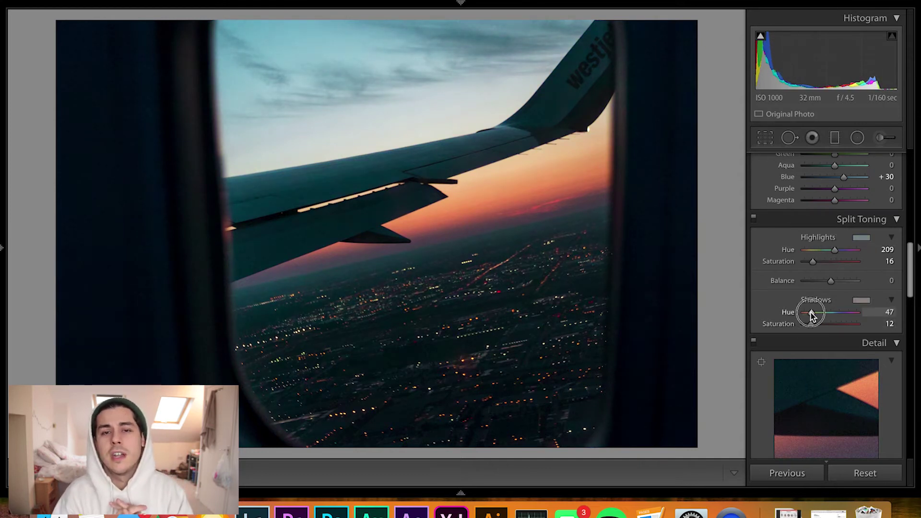
pyautogui.click(754, 220)
pyautogui.click(754, 220)
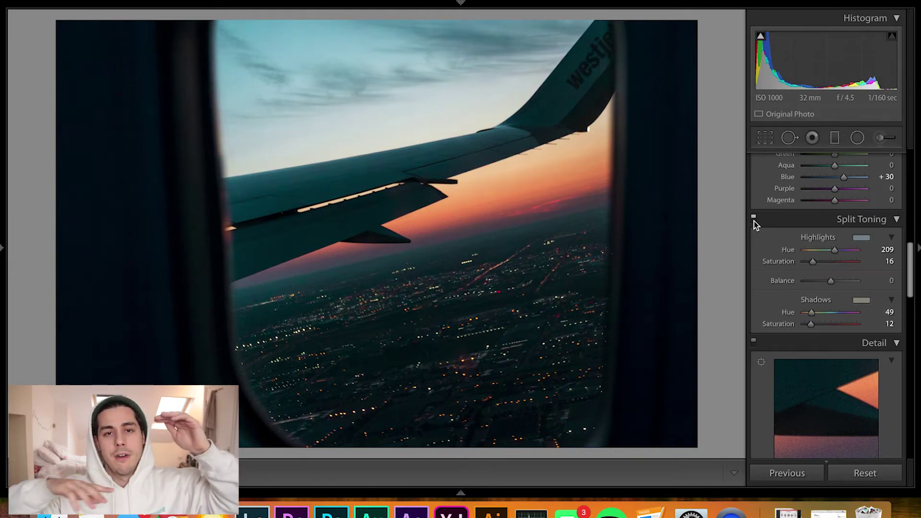
pyautogui.click(813, 263)
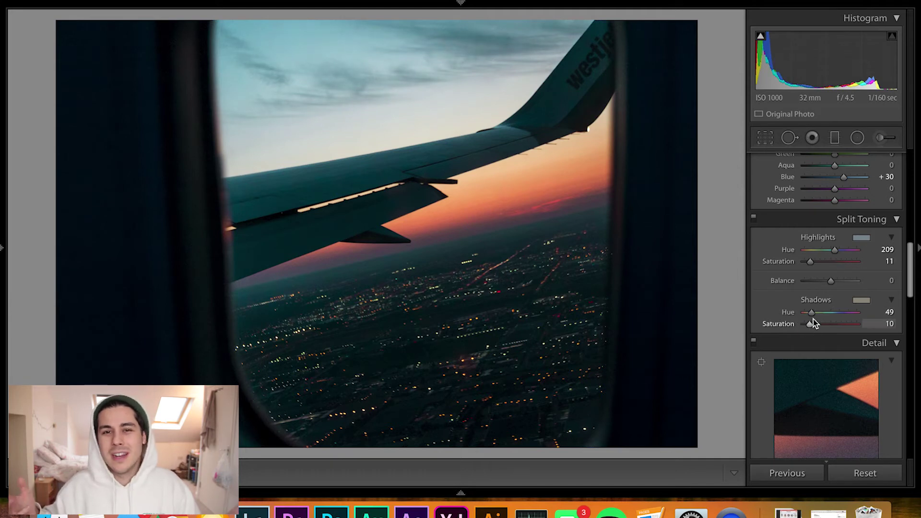
# Set split-toning balance −35, calibration Shadows Tint +18, Blue Primary Hue −30, saturation +31
pyautogui.moveTo(833, 281); pyautogui.dragTo(841, 283)
pyautogui.scroll(-15, 846, 285)
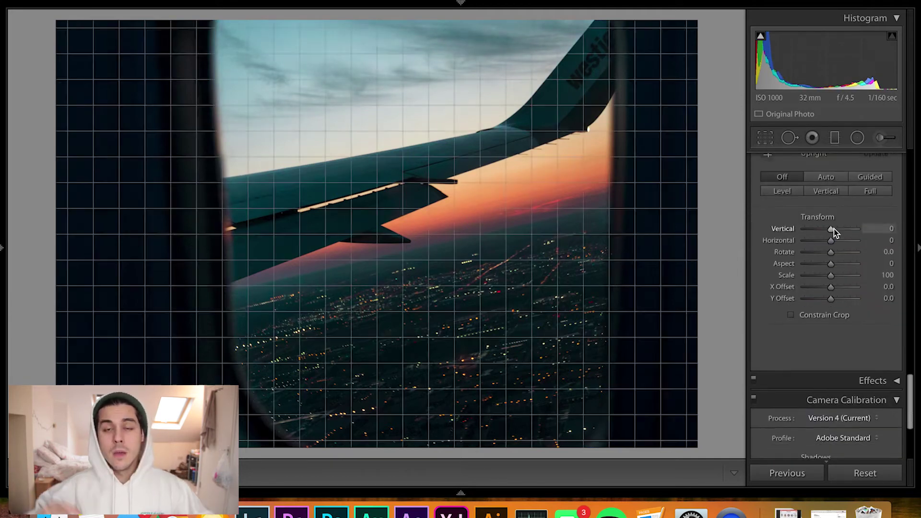
pyautogui.click(833, 316)
pyautogui.moveTo(834, 316)
pyautogui.mouseDown()
pyautogui.moveTo(826, 312)
pyautogui.moveTo(839, 321)
pyautogui.mouseUp()
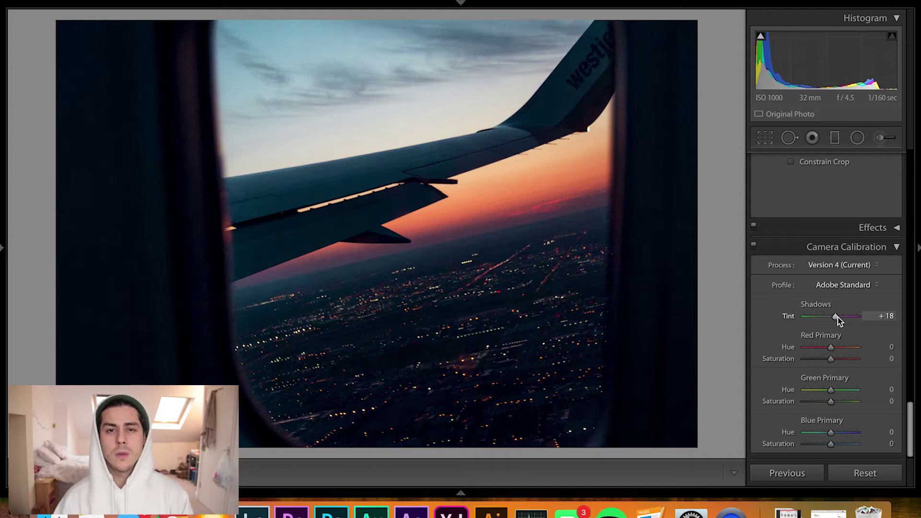
pyautogui.moveTo(831, 432)
pyautogui.mouseDown()
pyautogui.moveTo(799, 438)
pyautogui.moveTo(825, 443)
pyautogui.mouseUp()
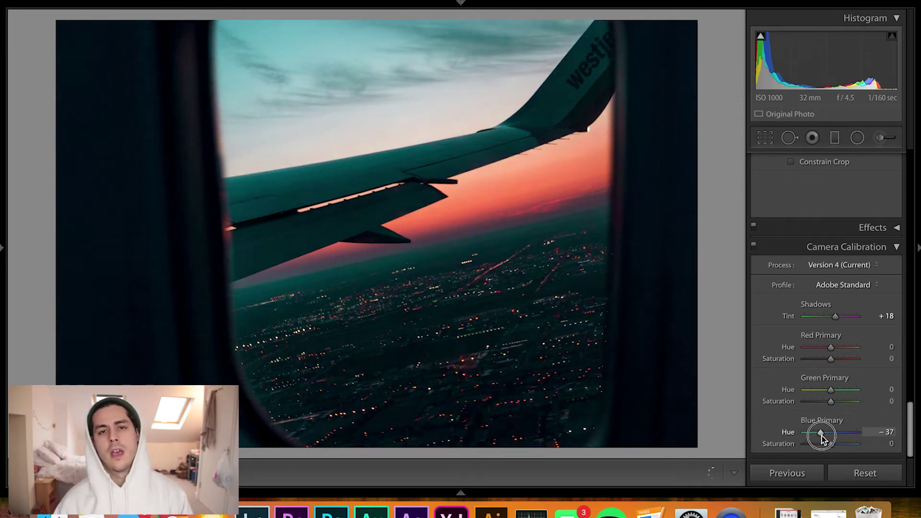
pyautogui.click(888, 432)
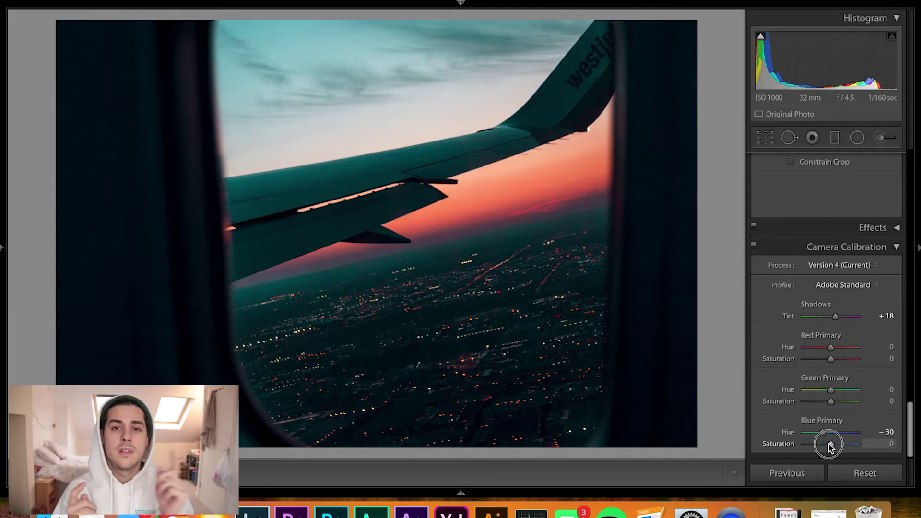
pyautogui.moveTo(843, 447); pyautogui.dragTo(838, 445)
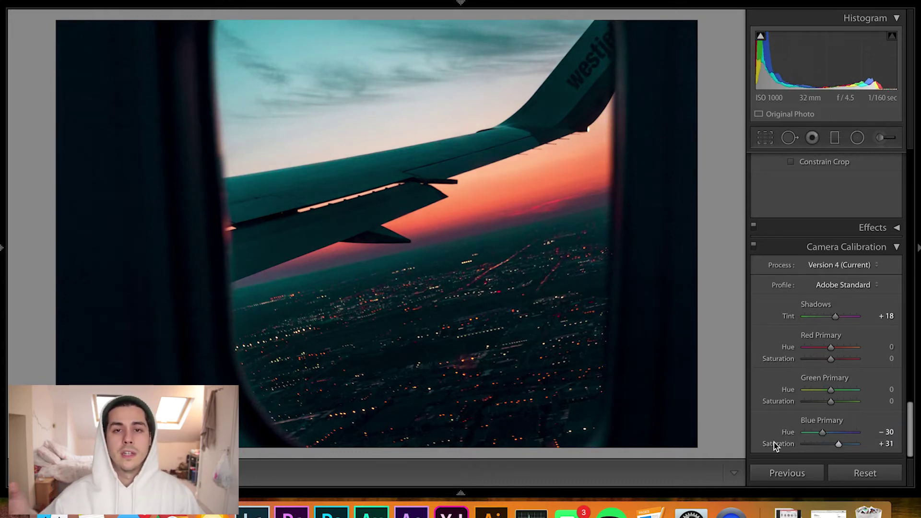
pyautogui.moveTo(830, 353); pyautogui.dragTo(840, 353)
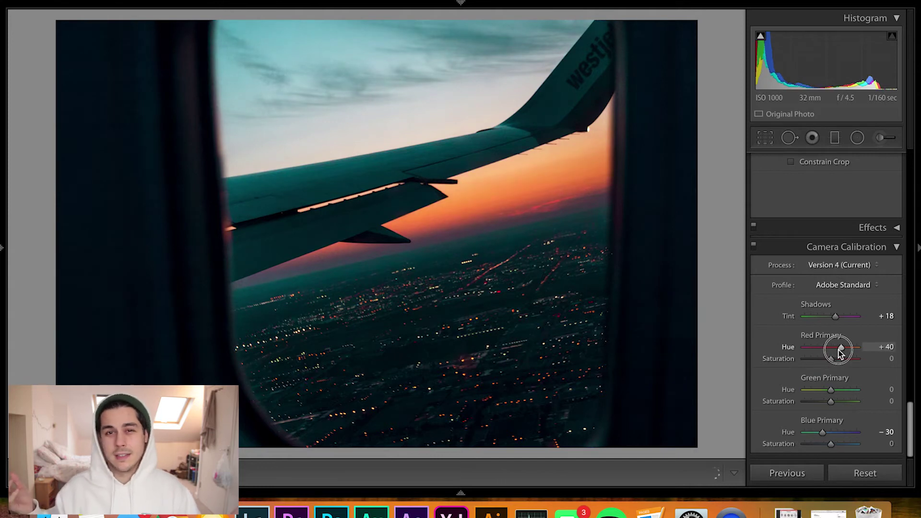
pyautogui.doubleClick(828, 350)
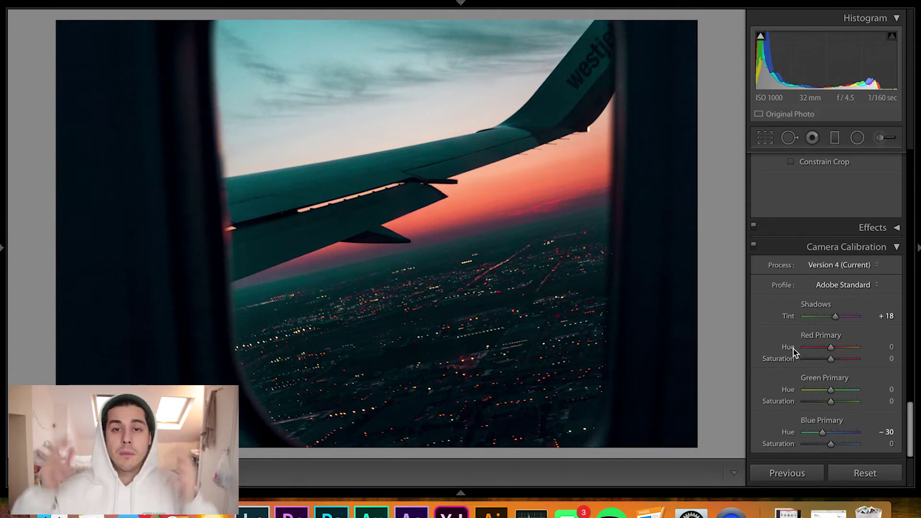
# Try Camera Faithful, Landscape, Neutral, Portrait and Standard profiles, then keep Adobe Standard
pyautogui.click(828, 289)
pyautogui.click(828, 292)
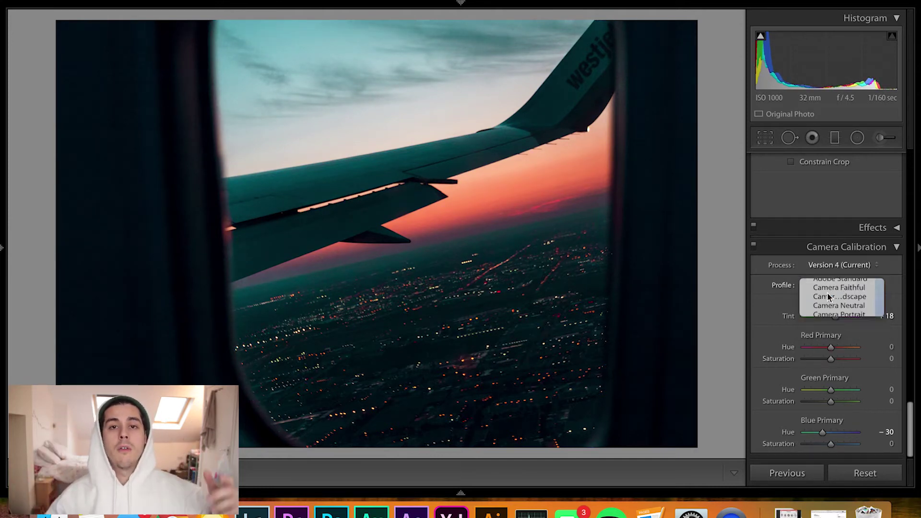
pyautogui.click(833, 286)
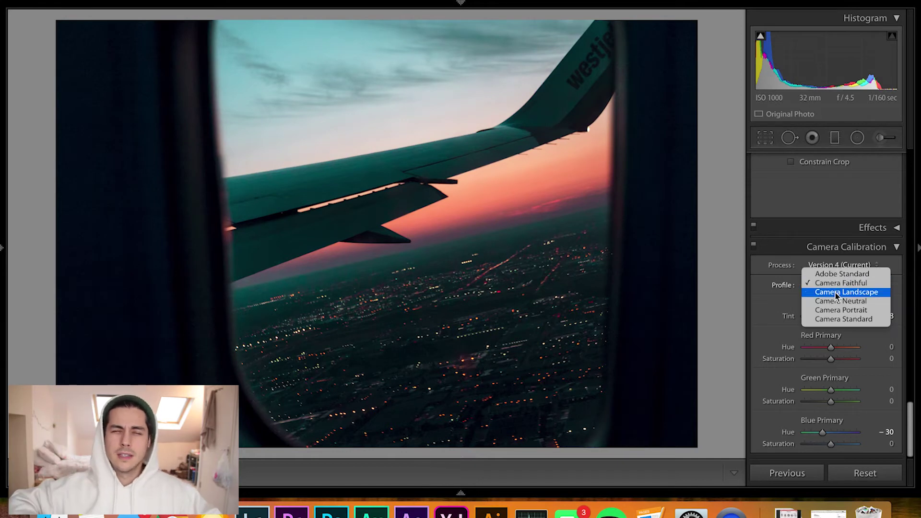
pyautogui.click(836, 292)
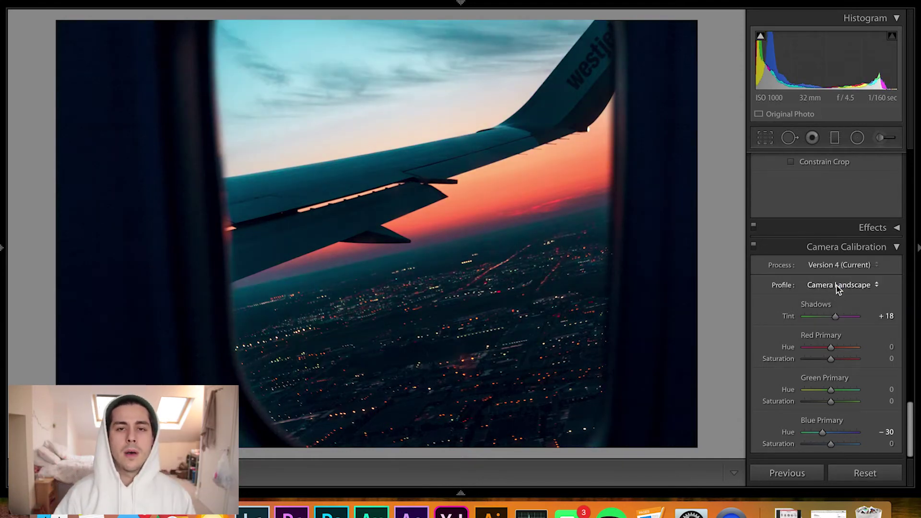
pyautogui.click(836, 292)
pyautogui.click(836, 294)
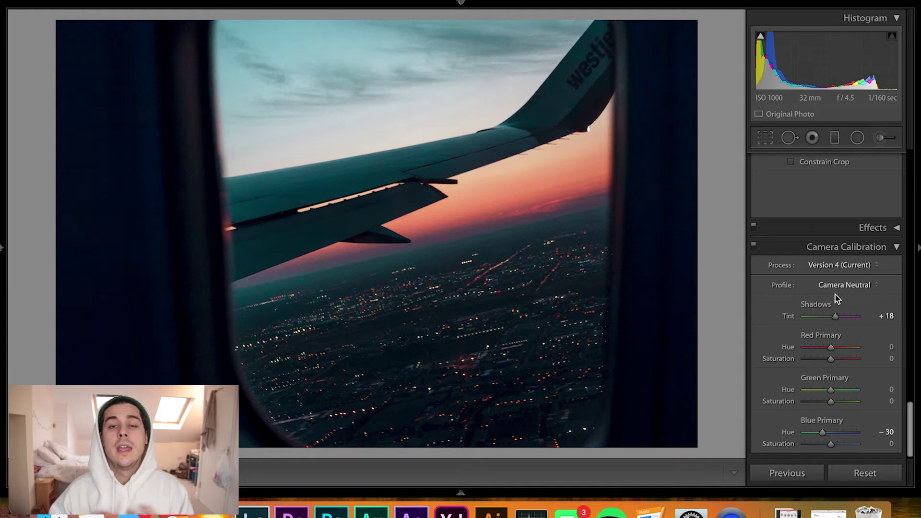
pyautogui.click(835, 288)
pyautogui.click(831, 292)
pyautogui.click(833, 284)
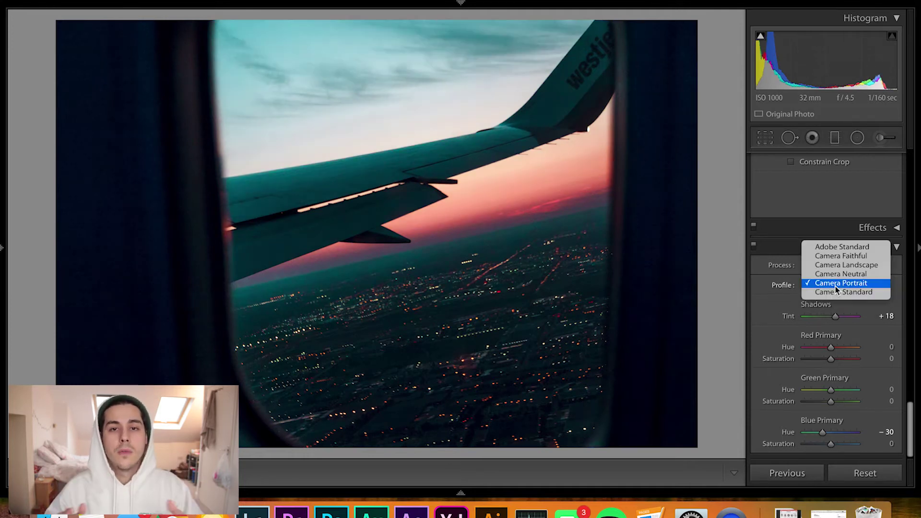
pyautogui.click(834, 293)
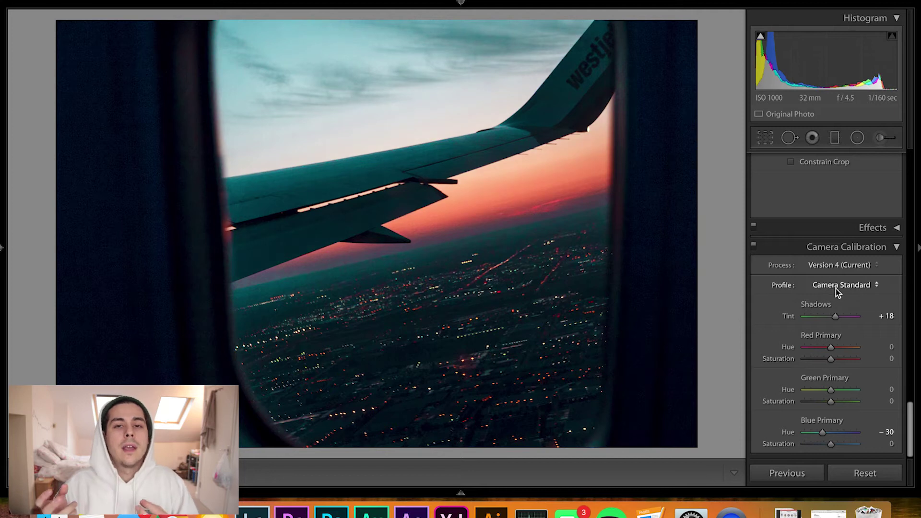
pyautogui.click(836, 288)
pyautogui.click(823, 239)
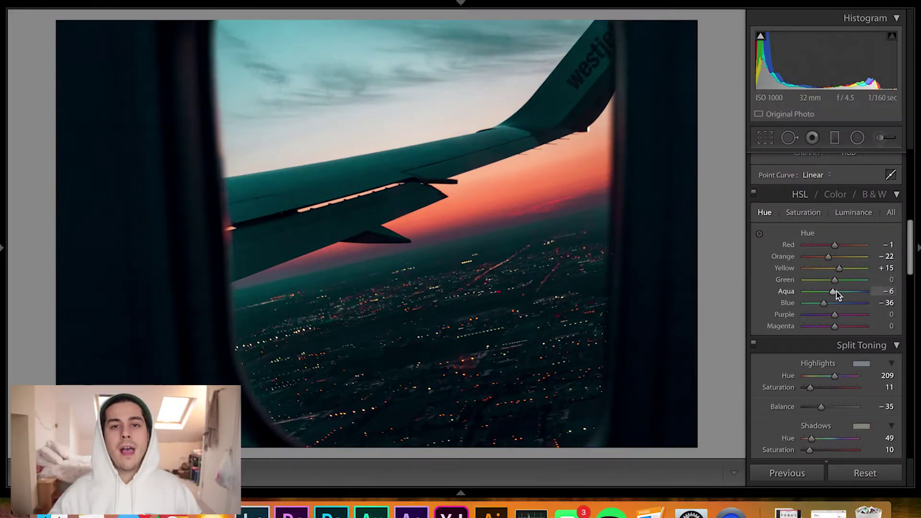
pyautogui.moveTo(835, 293)
pyautogui.mouseDown()
pyautogui.moveTo(791, 294)
pyautogui.moveTo(832, 293)
pyautogui.mouseUp()
pyautogui.hotkey('ctrl', 'z')
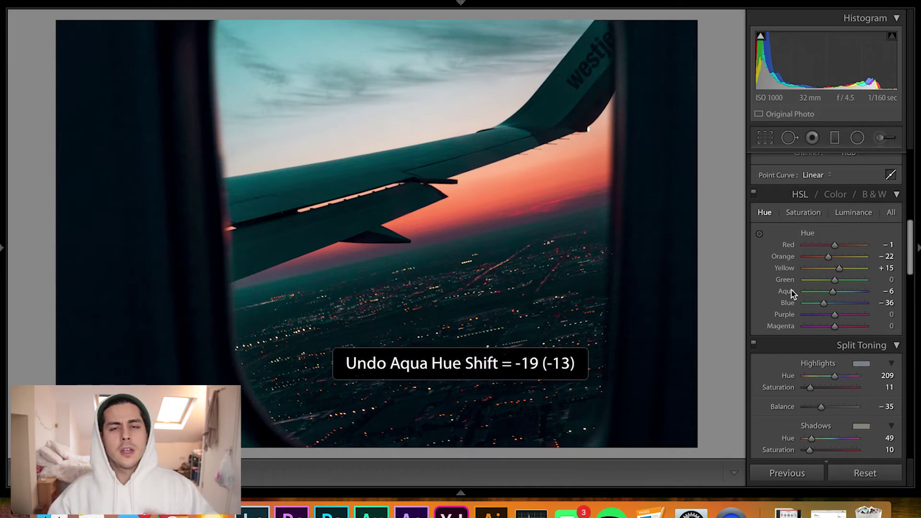
pyautogui.click(857, 215)
pyautogui.moveTo(836, 292); pyautogui.dragTo(874, 292)
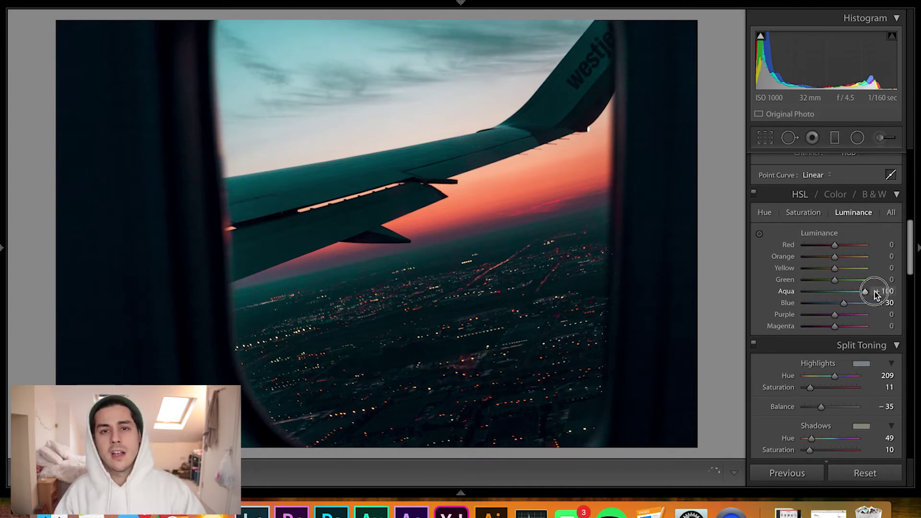
pyautogui.doubleClick(787, 292)
pyautogui.click(764, 212)
pyautogui.moveTo(831, 257); pyautogui.dragTo(808, 257)
pyautogui.press('super+z')
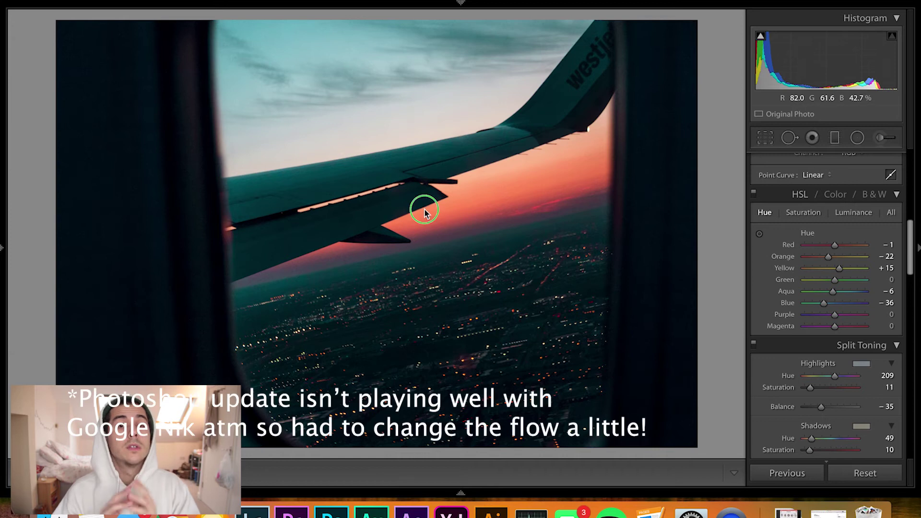
# Send a copy with Lightroom adjustments to Color Efex Pro 4 for editing
pyautogui.rightClick(425, 206)
pyautogui.moveTo(524, 240)
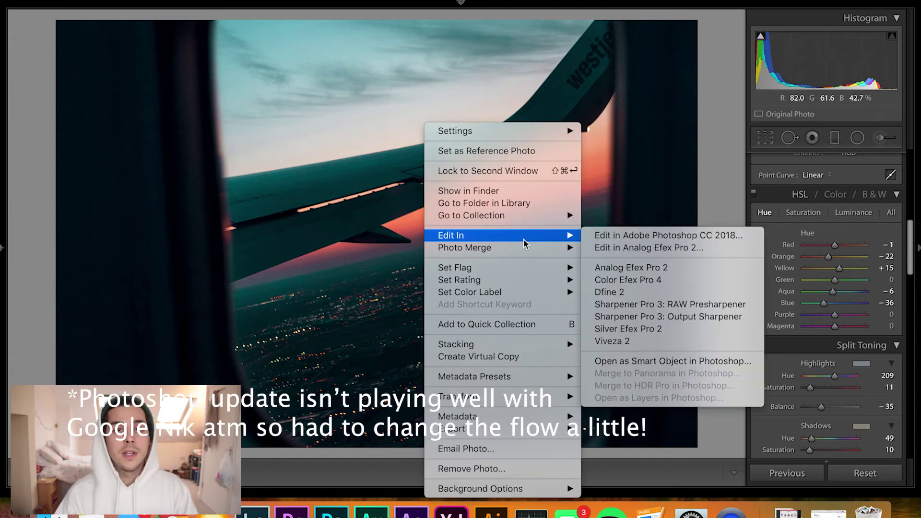
pyautogui.click(616, 279)
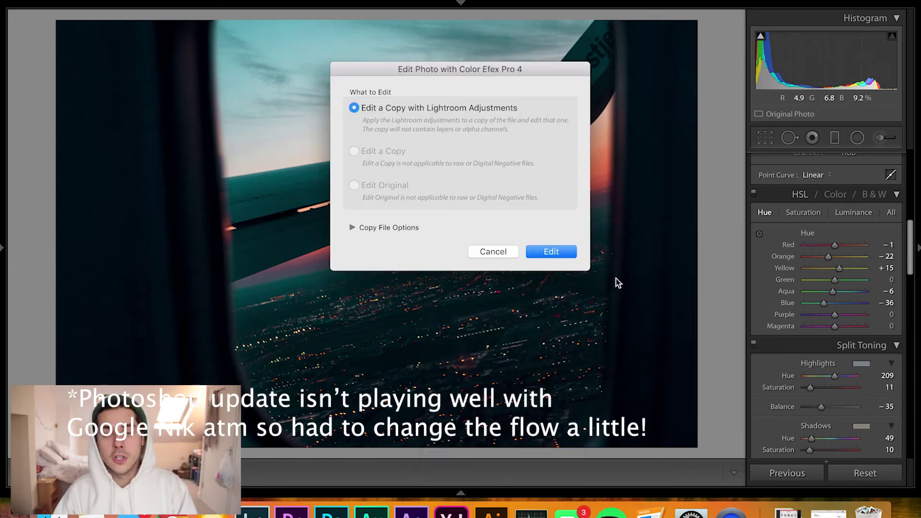
pyautogui.click(561, 255)
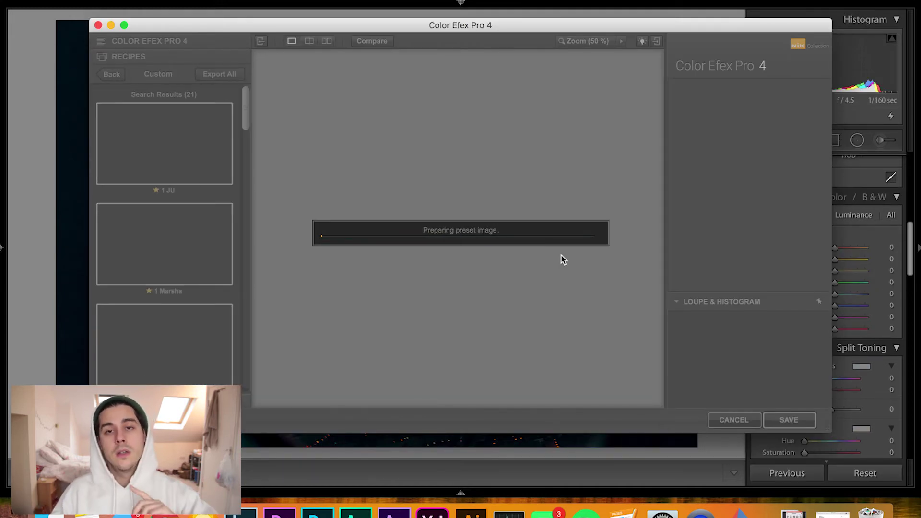
# Raise Pro Contrast's Dynamic Contrast from 28% to 33%, comparing it on and off
pyautogui.click(125, 26)
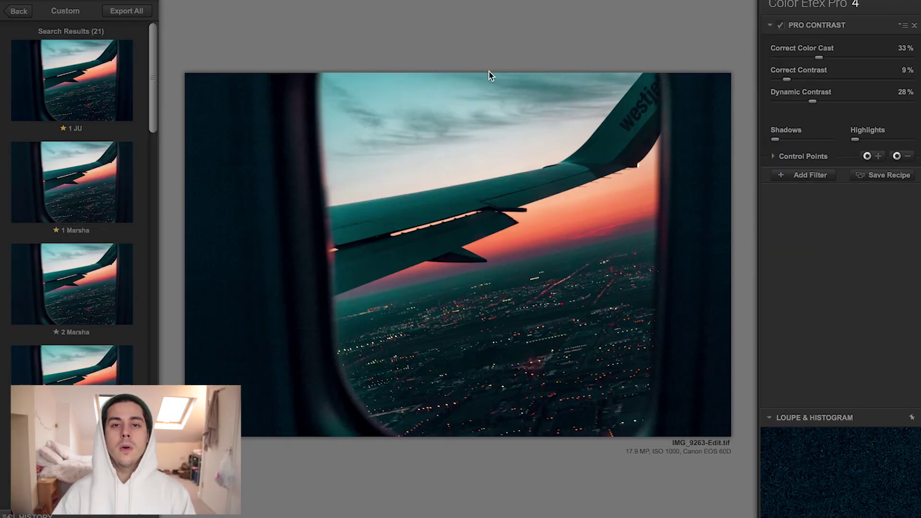
pyautogui.click(18, 13)
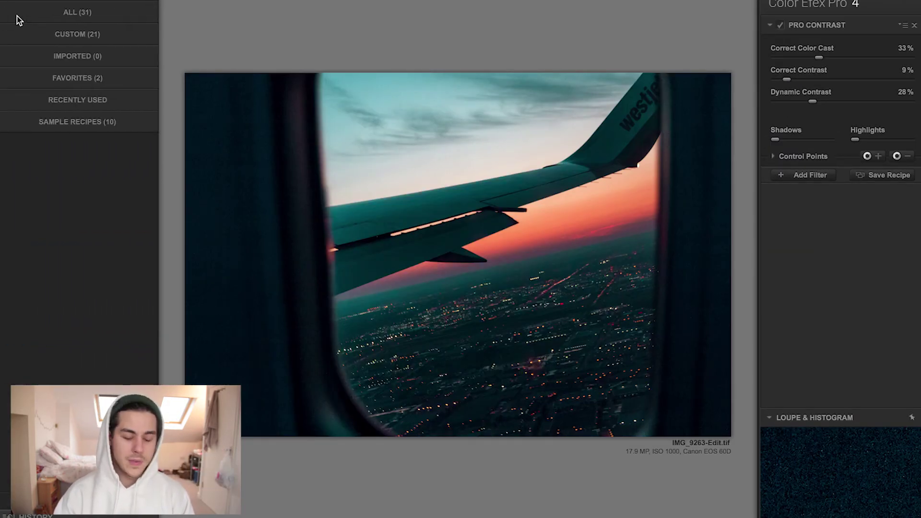
pyautogui.click(44, 1)
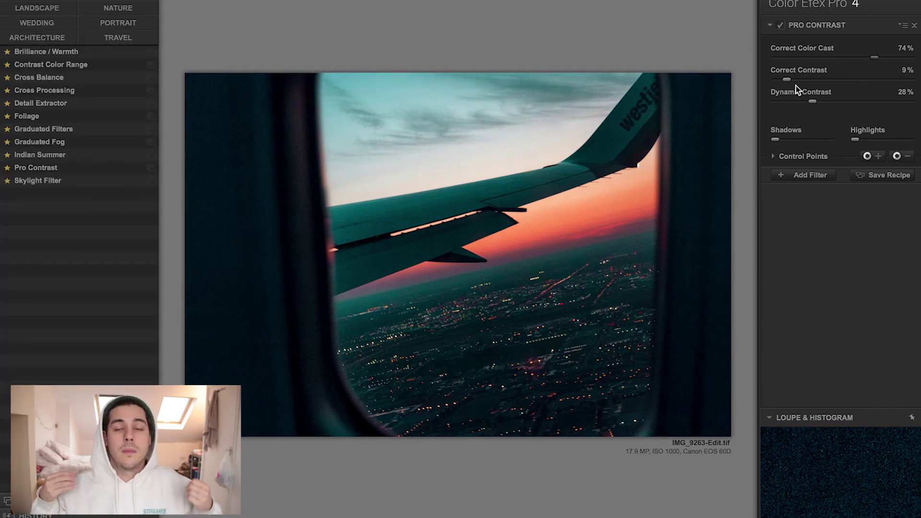
pyautogui.moveTo(813, 102); pyautogui.dragTo(822, 114)
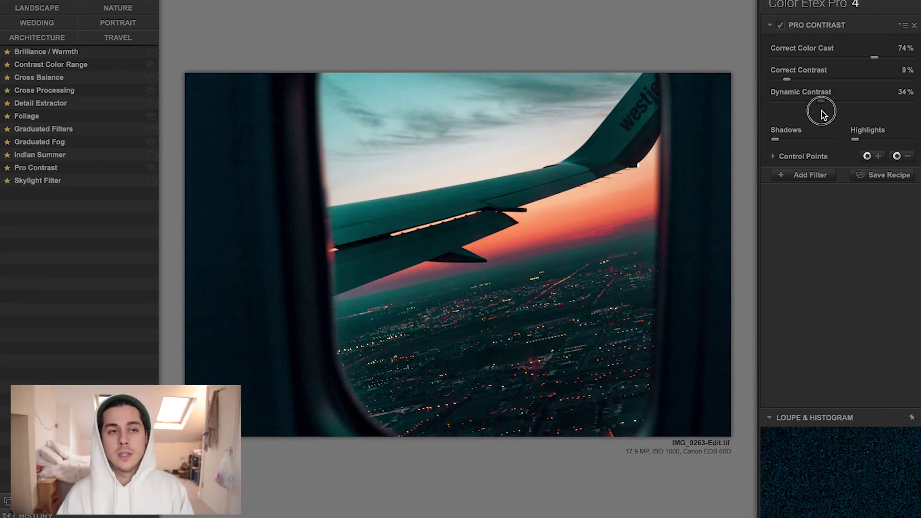
pyautogui.click(781, 24)
pyautogui.click(781, 24)
pyautogui.click(782, 23)
pyautogui.click(782, 23)
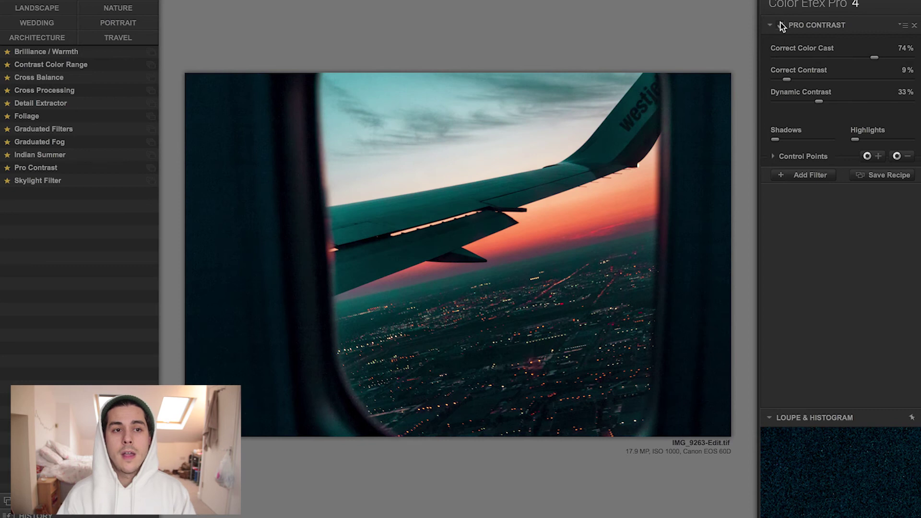
# Add a Contrast Color Range filter with Contrast 0% and Brightness 3%
pyautogui.click(825, 175)
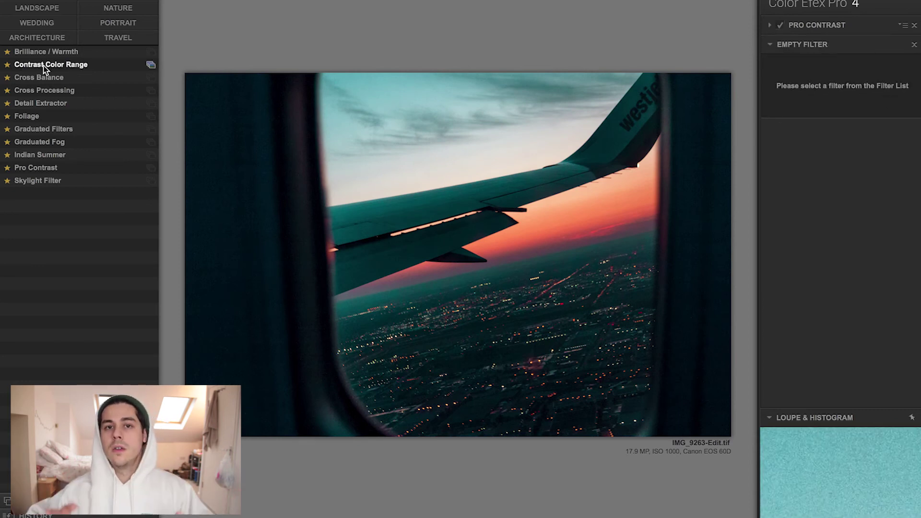
pyautogui.click(42, 66)
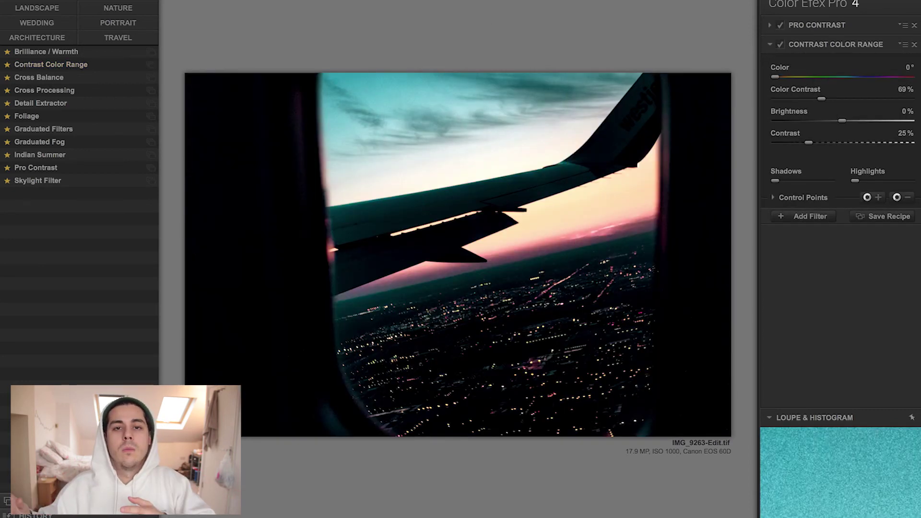
pyautogui.press('Tab')
pyautogui.moveTo(808, 143); pyautogui.dragTo(775, 143)
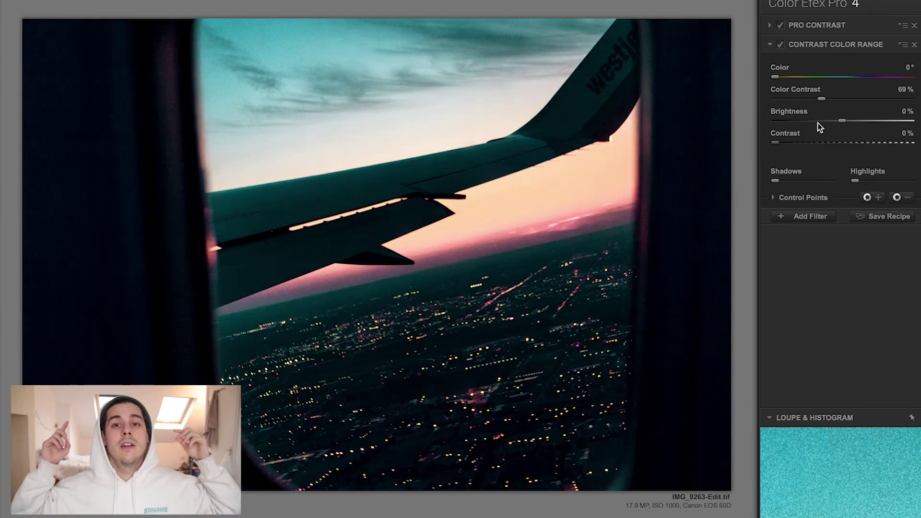
pyautogui.moveTo(842, 121); pyautogui.dragTo(842, 124)
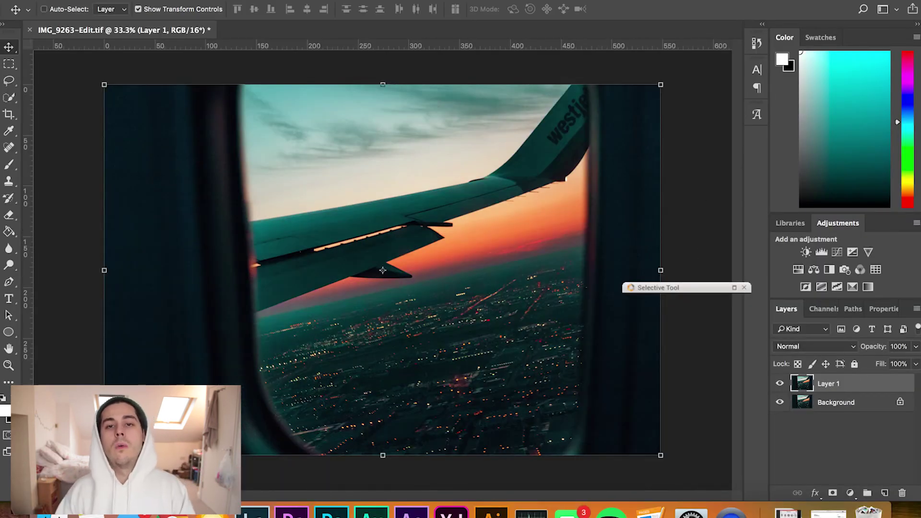
# Apply a High Pass filter with a 1.8-pixel radius to Layer 1
pyautogui.click(315, 1)
pyautogui.moveTo(411, 242)
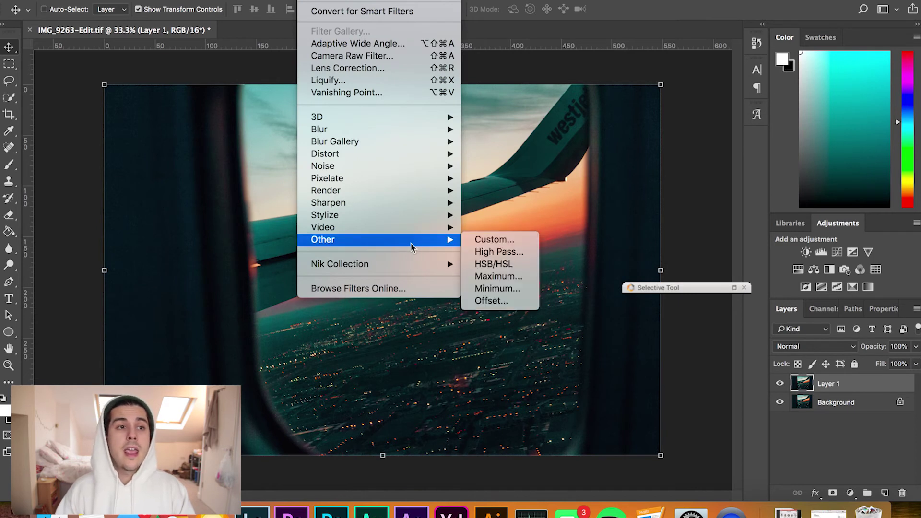
pyautogui.click(499, 252)
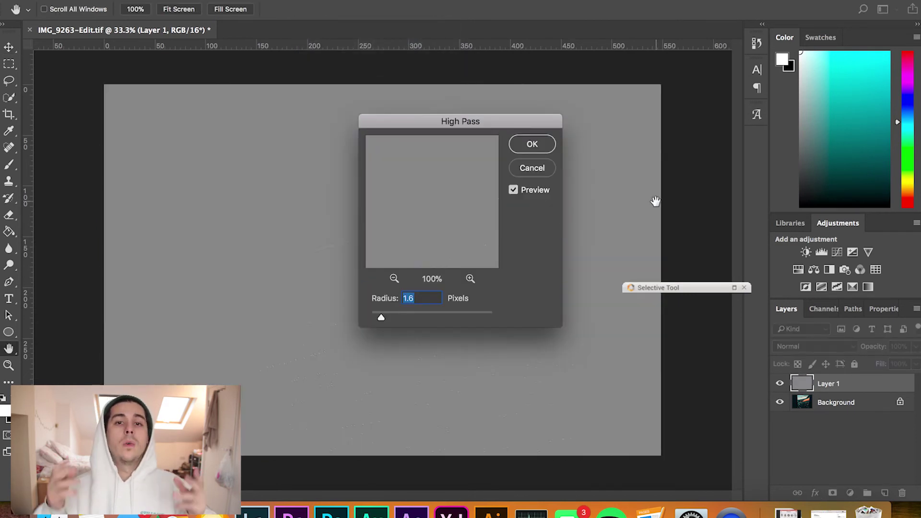
pyautogui.write('1.8')
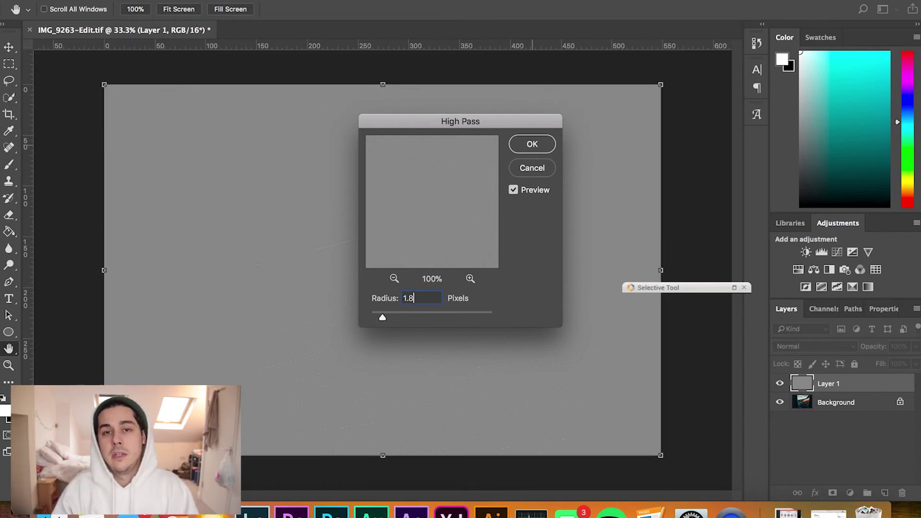
pyautogui.press('Return')
# Set Layer 1 to Overlay blend mode and give it an inverted black layer mask
pyautogui.press('v')
pyautogui.click(813, 346)
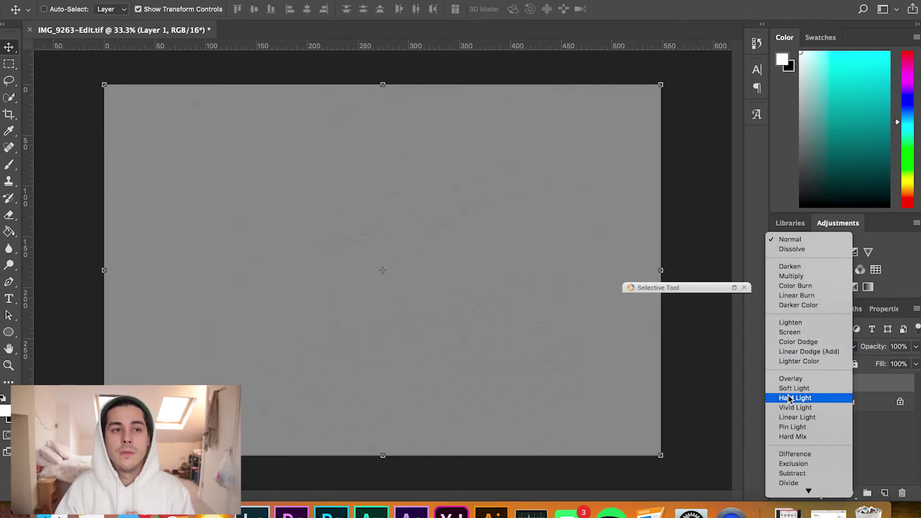
pyautogui.click(791, 378)
pyautogui.moveTo(816, 383); pyautogui.dragTo(832, 492)
pyautogui.hotkey('ctrl', 'i')
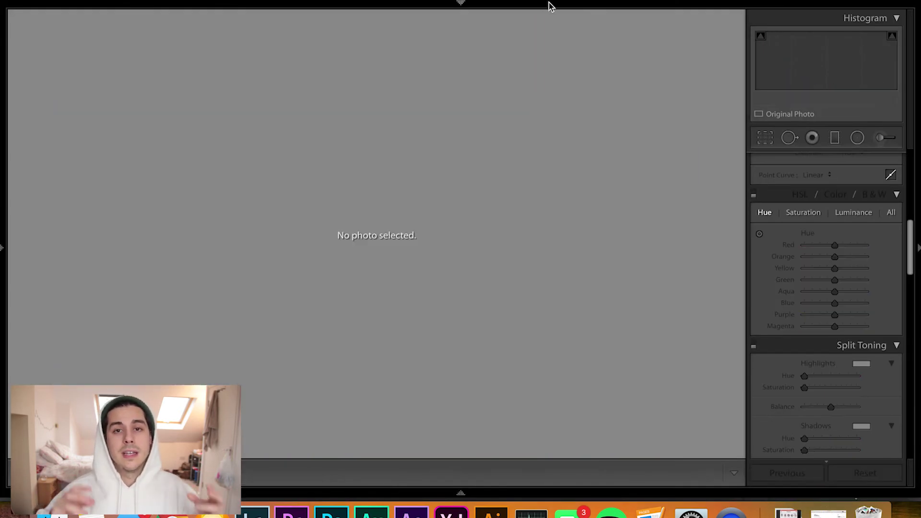
# Return to the Library module and open the Photoshop folder holding the edited copy
pyautogui.moveTo(562, 27)
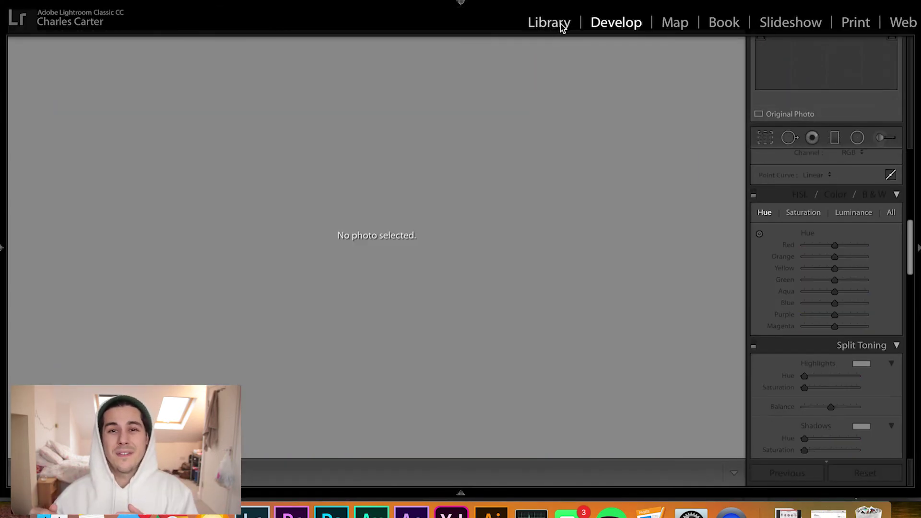
pyautogui.click(562, 27)
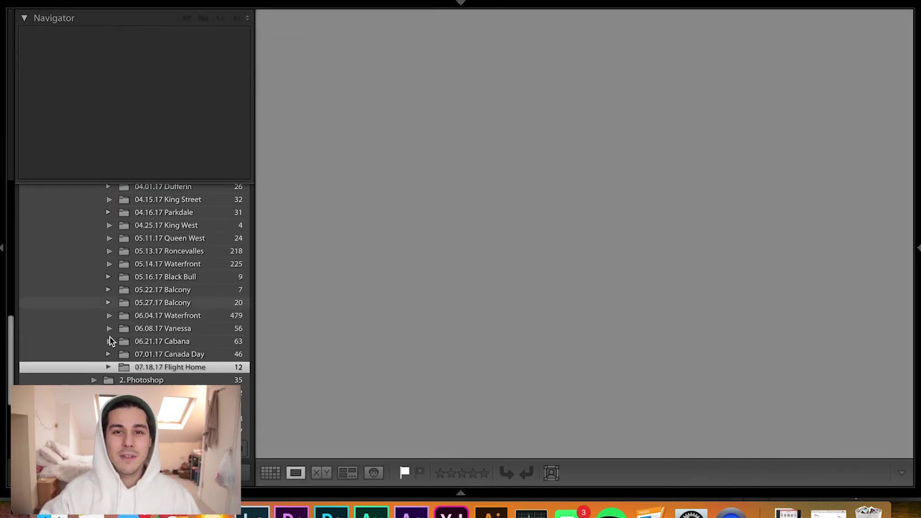
pyautogui.click(127, 379)
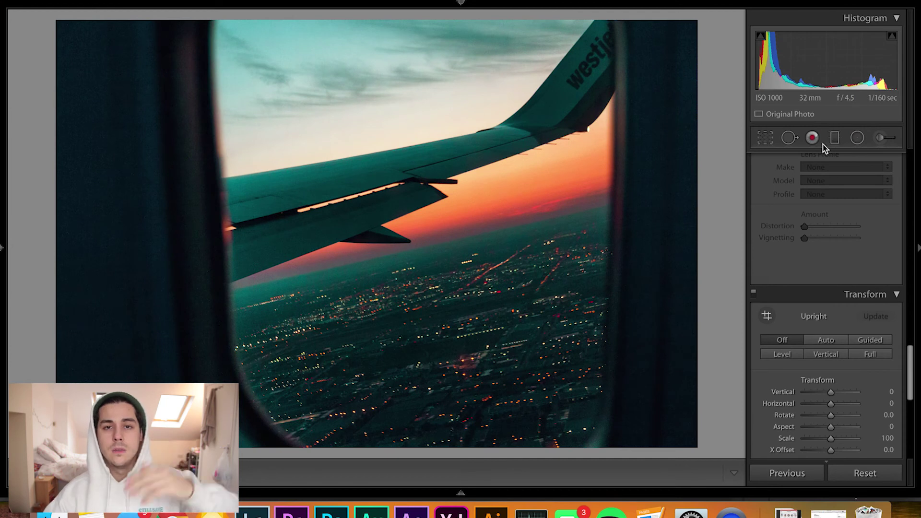
# Add a radial filter centred on the wing with exposure −1.18
pyautogui.click(858, 137)
pyautogui.moveTo(286, 78); pyautogui.dragTo(514, 248)
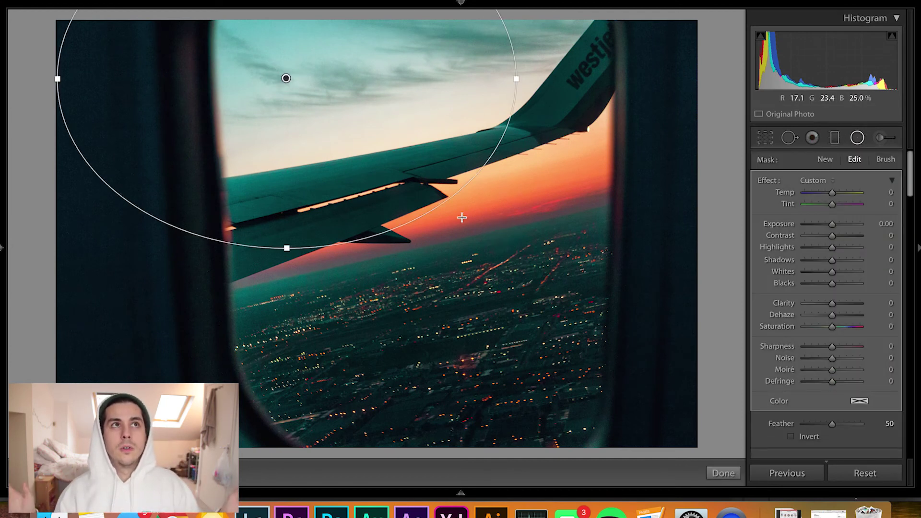
pyautogui.moveTo(286, 79); pyautogui.dragTo(432, 198)
pyautogui.moveTo(832, 223); pyautogui.dragTo(824, 223)
pyautogui.moveTo(432, 198); pyautogui.dragTo(438, 199)
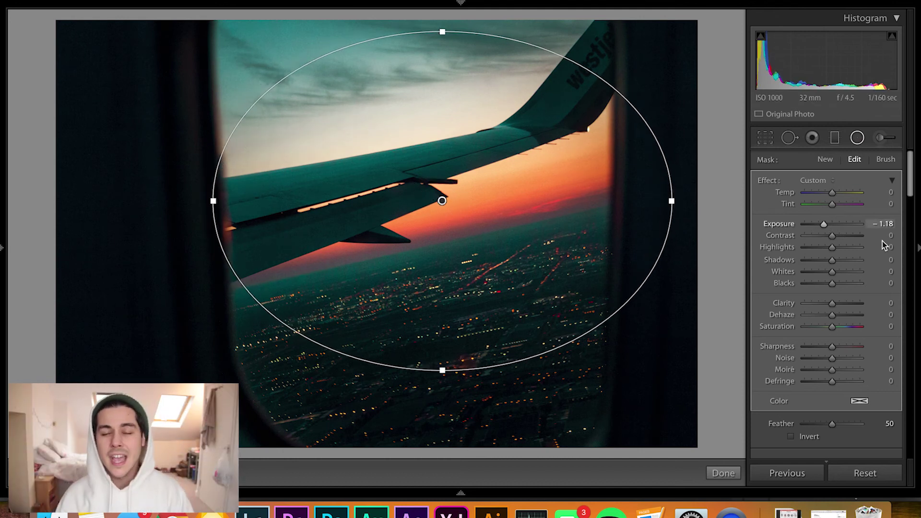
pyautogui.click(724, 473)
# Darken the sky with a −1.39 exposure graduated filter, compare before/after, then open Export
pyautogui.click(835, 138)
pyautogui.moveTo(130, 222)
pyautogui.mouseDown()
pyautogui.moveTo(295, 182)
pyautogui.moveTo(324, 165)
pyautogui.mouseUp()
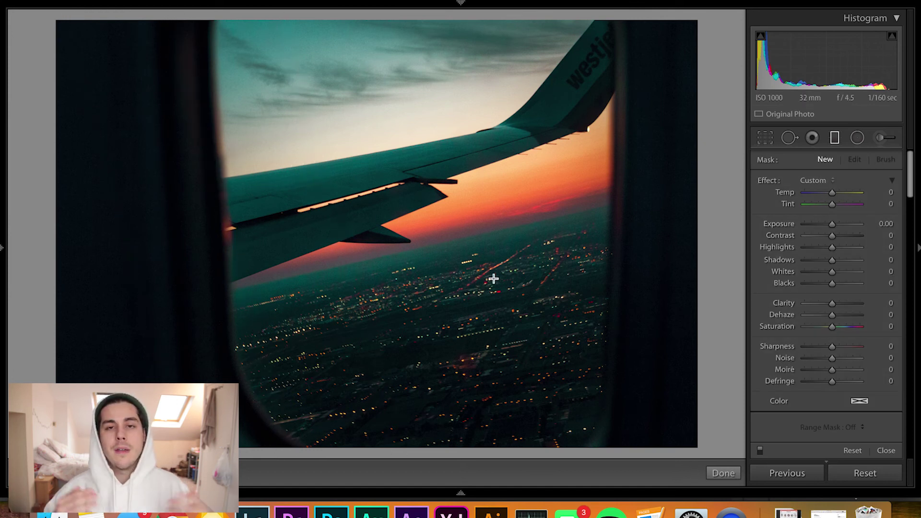
pyautogui.moveTo(361, 25); pyautogui.dragTo(427, 267)
pyautogui.moveTo(832, 226); pyautogui.dragTo(821, 231)
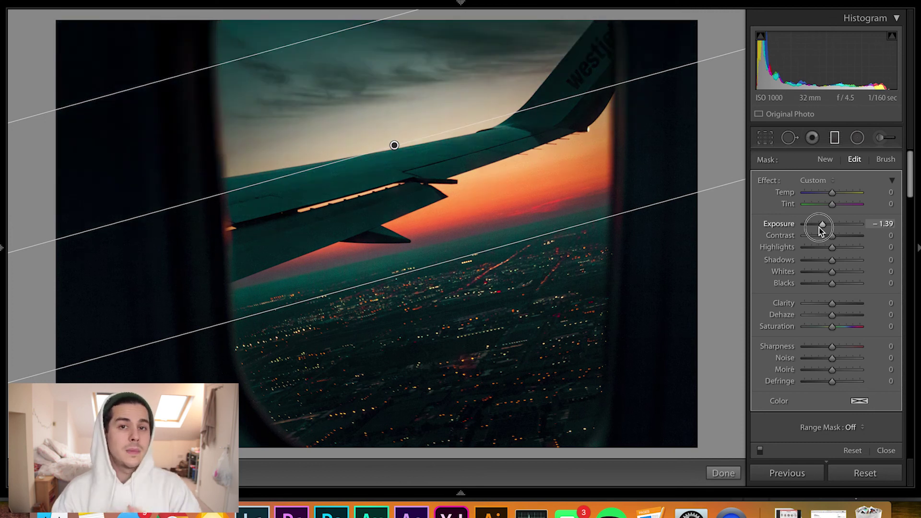
pyautogui.click(723, 474)
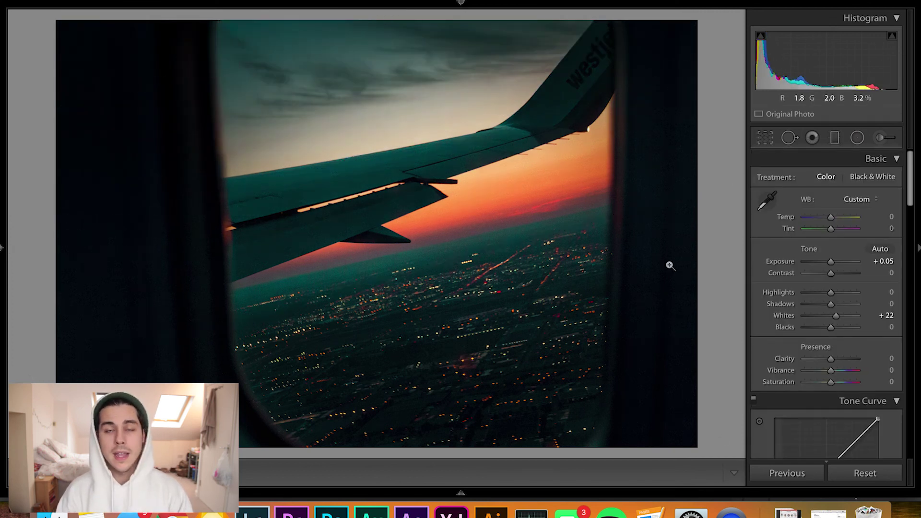
pyautogui.press('\\')
pyautogui.press('\\')
pyautogui.press('super+shift+e')
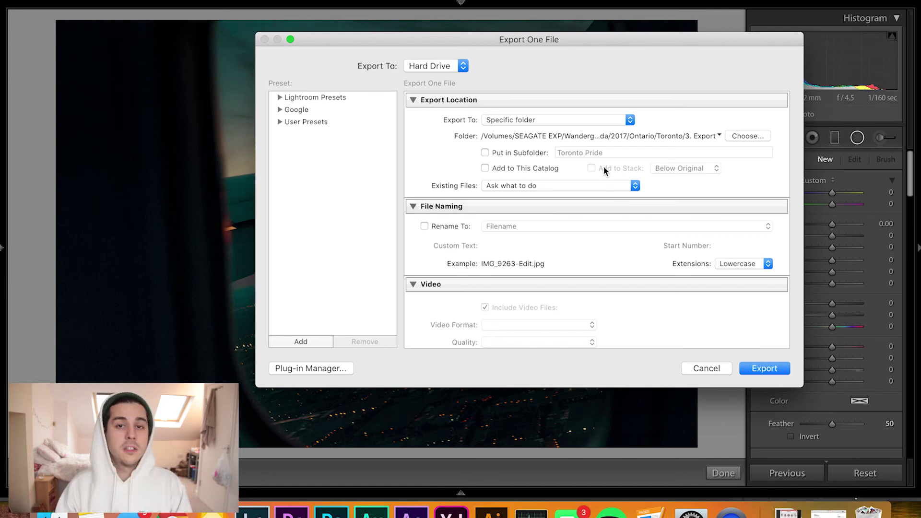